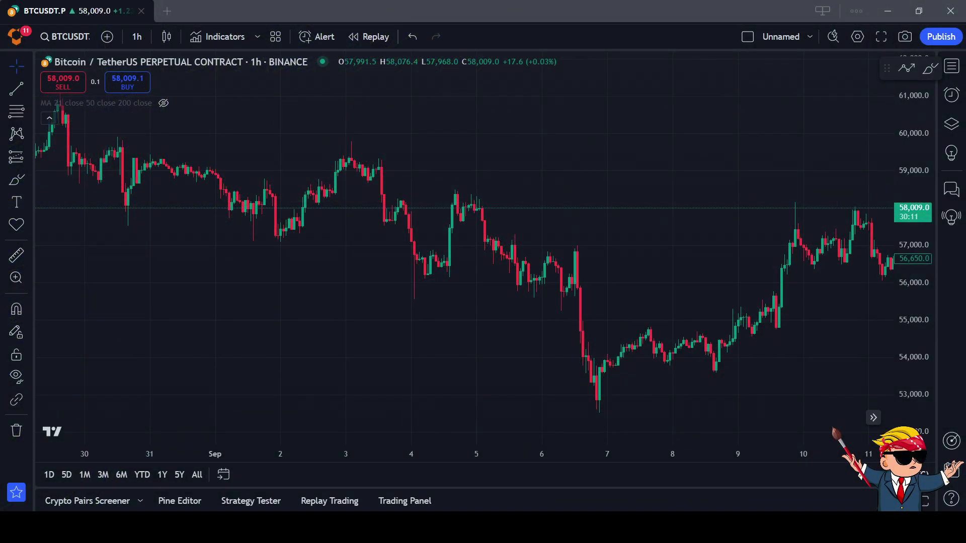
Step: Add the favorite indicator Stonksy to the hourly BTCUSDT perpetual chart
drag(329, 322, 169, 331)
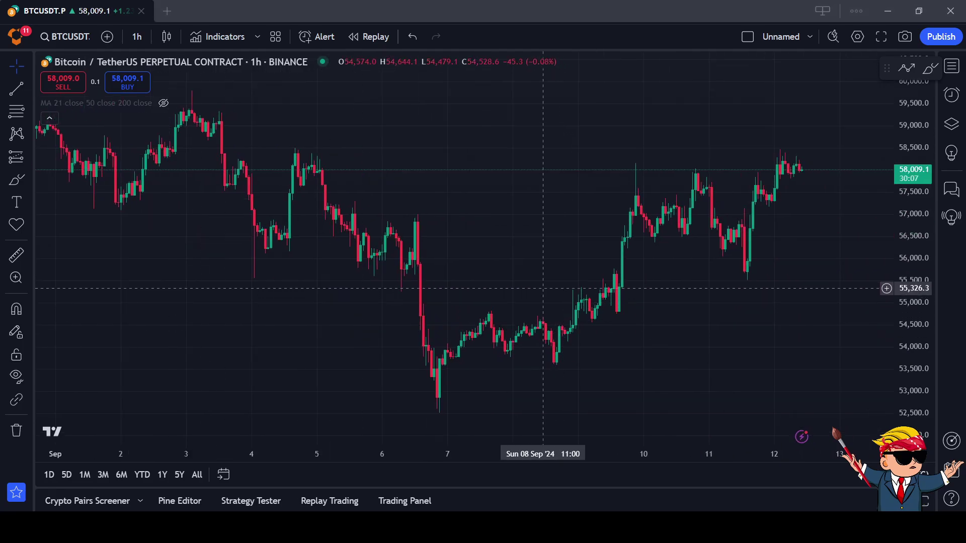
click(218, 37)
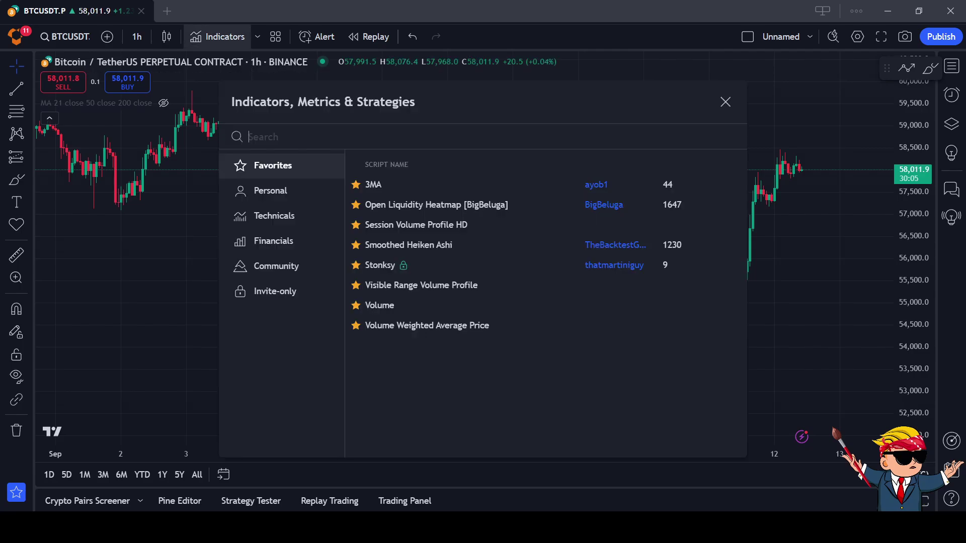
click(503, 265)
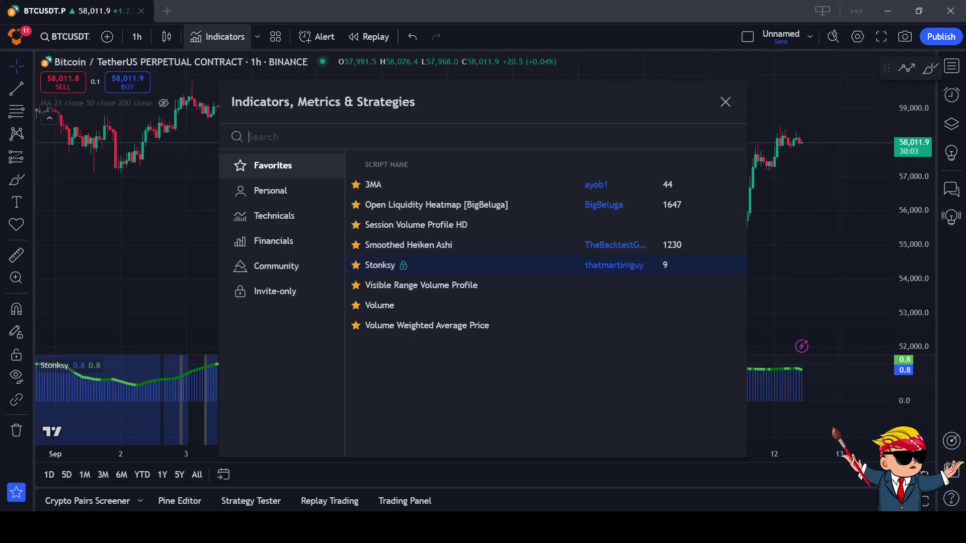
click(725, 102)
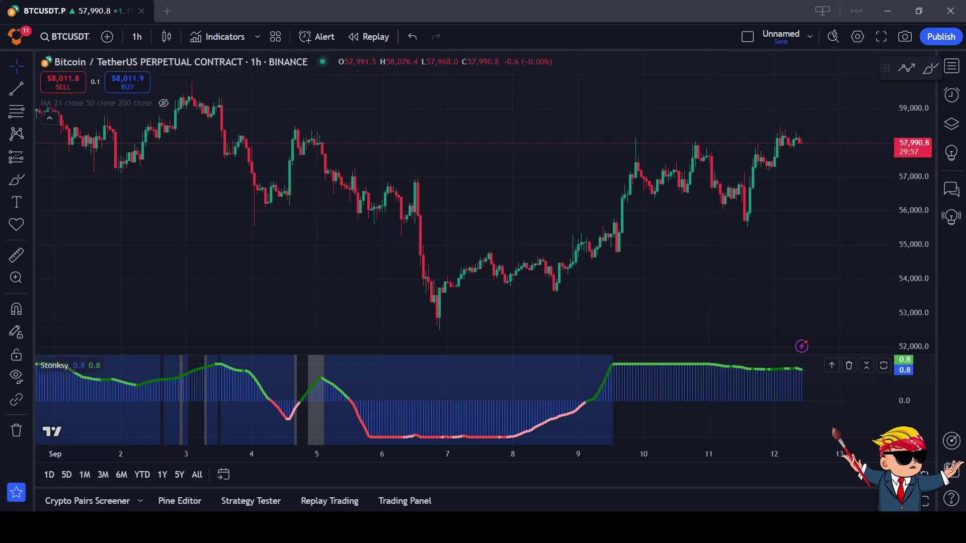
Step: Reset the Stonksy indicator's settings to their defaults and enlarge its pane
click(97, 365)
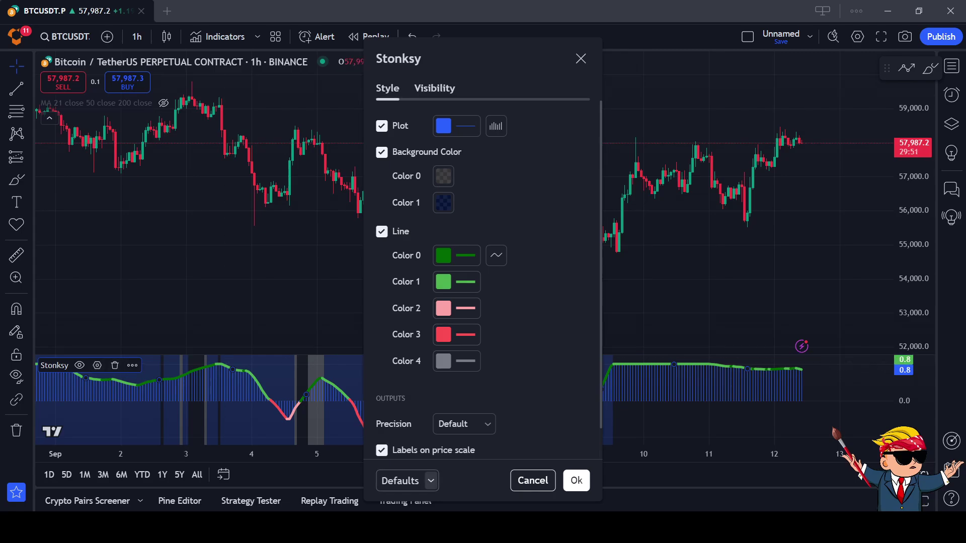
click(431, 481)
click(411, 478)
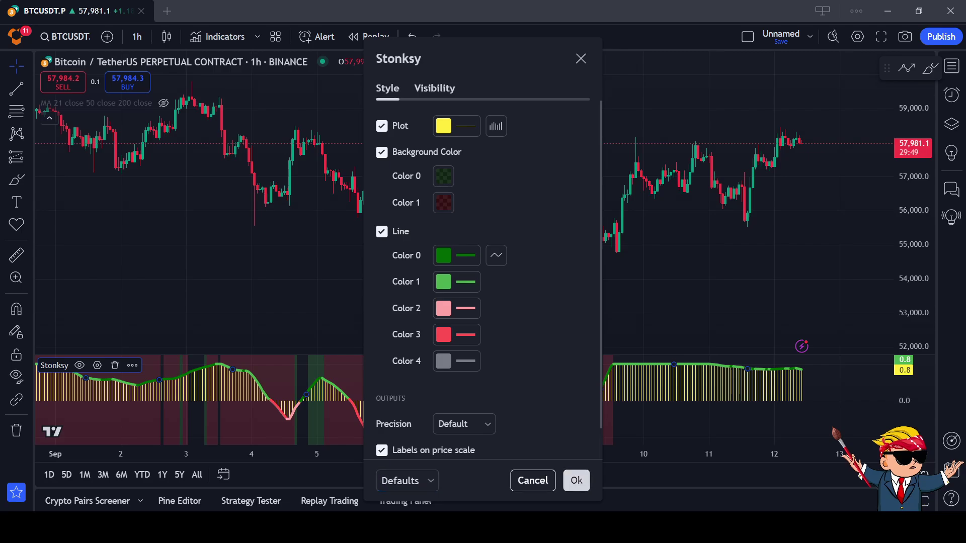
click(576, 480)
drag(453, 354, 372, 296)
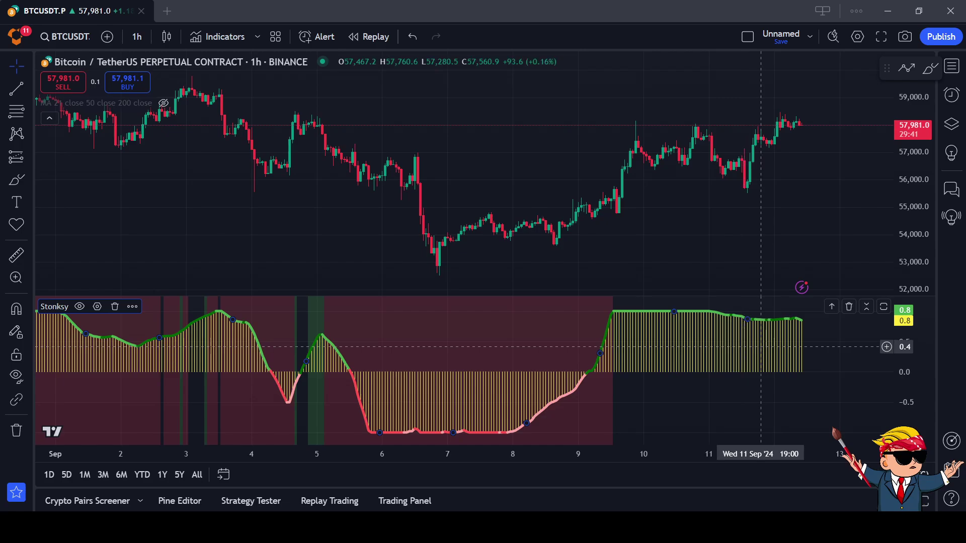
Step: Turn off the Stonksy indicator's background color and make its pane taller than the price pane
scroll(325, 229, left, 5)
scroll(325, 229, left, 6)
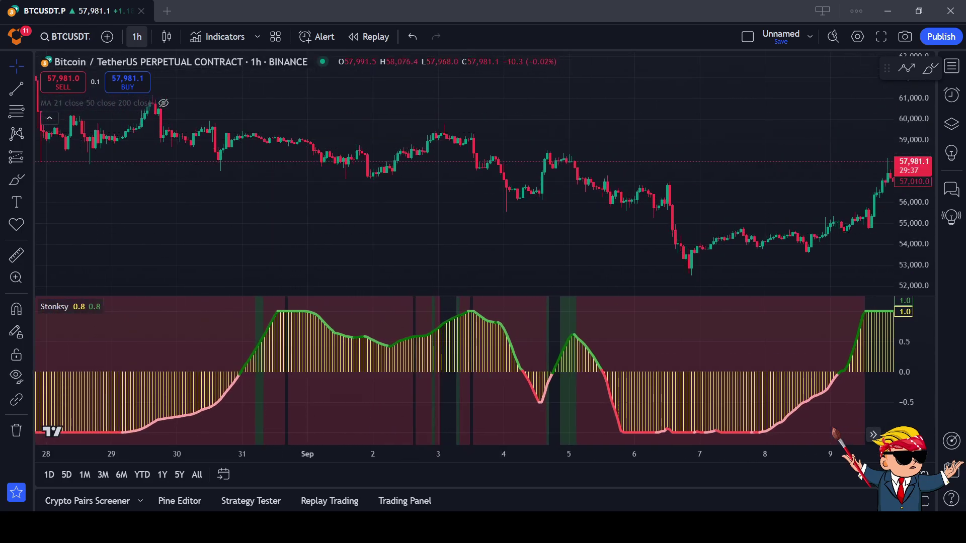
scroll(302, 282, right, 4)
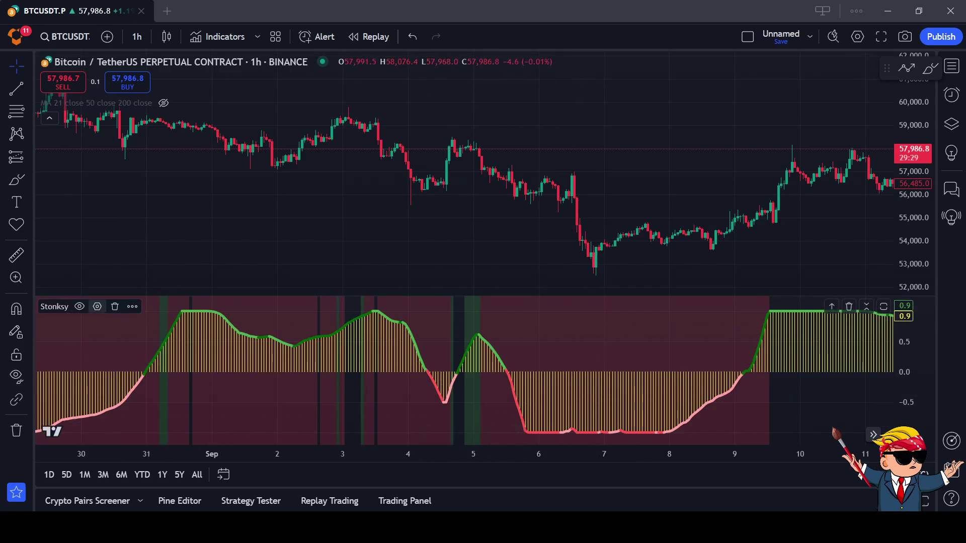
click(97, 307)
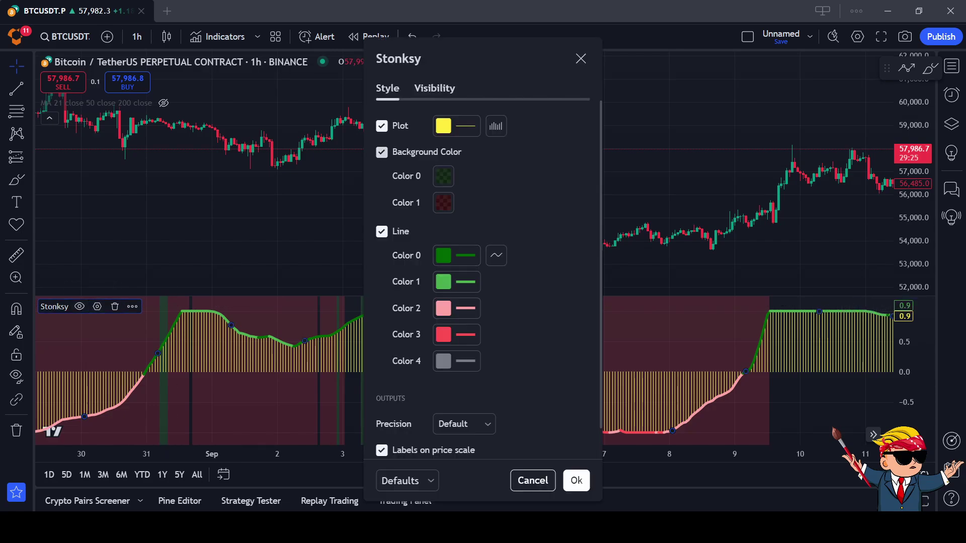
click(382, 152)
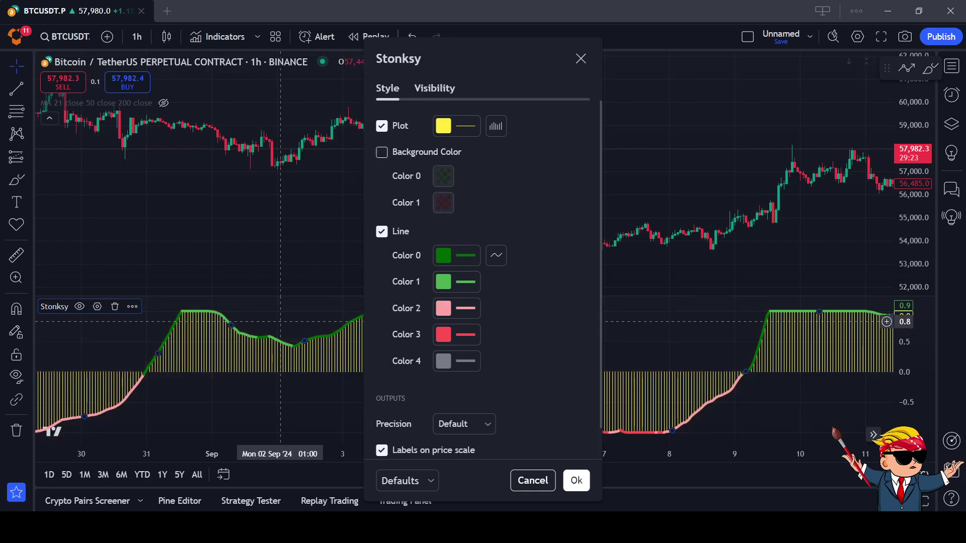
click(581, 58)
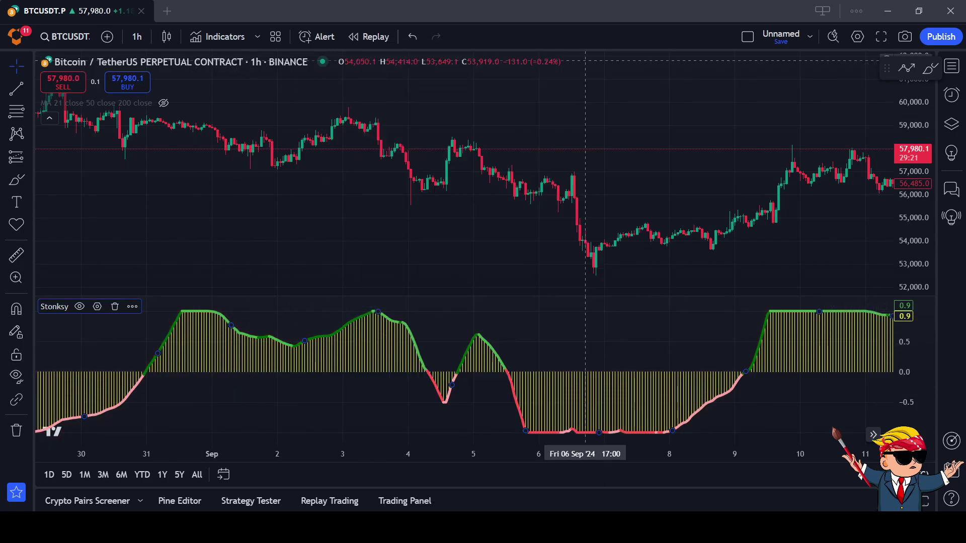
drag(453, 259, 276, 255)
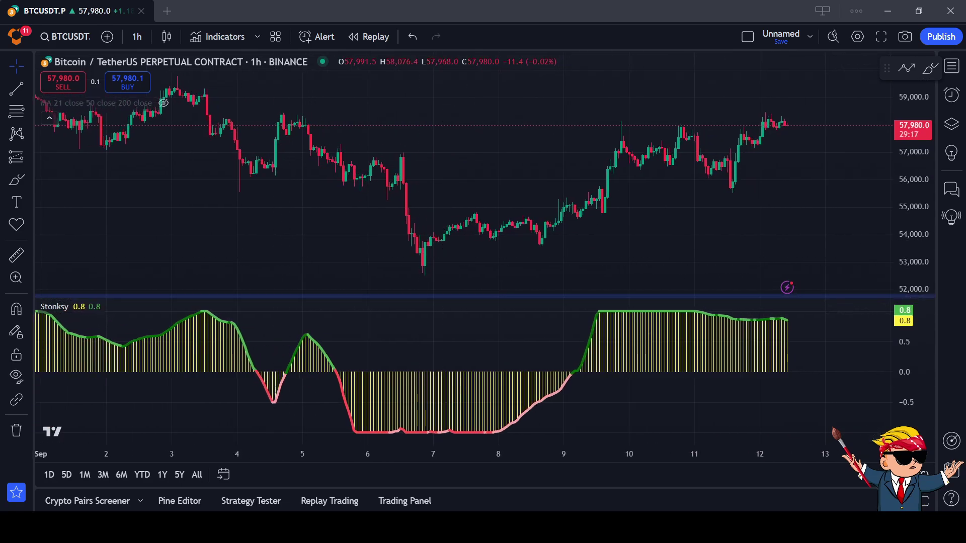
drag(442, 299, 443, 200)
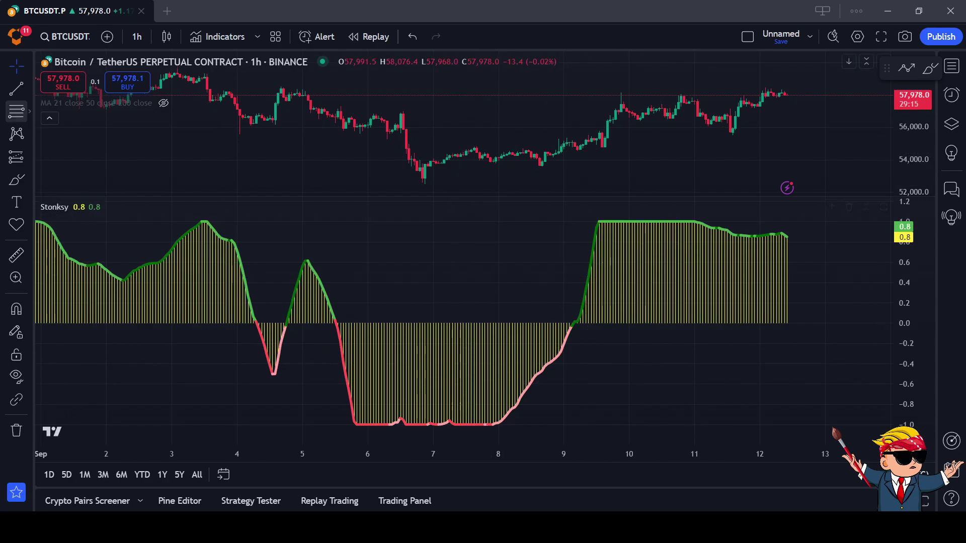
Step: Draw five freehand brush arrows pointing at the Stonksy line's red drop, pink rise, dark green rise, flat light green top and final dip
click(16, 179)
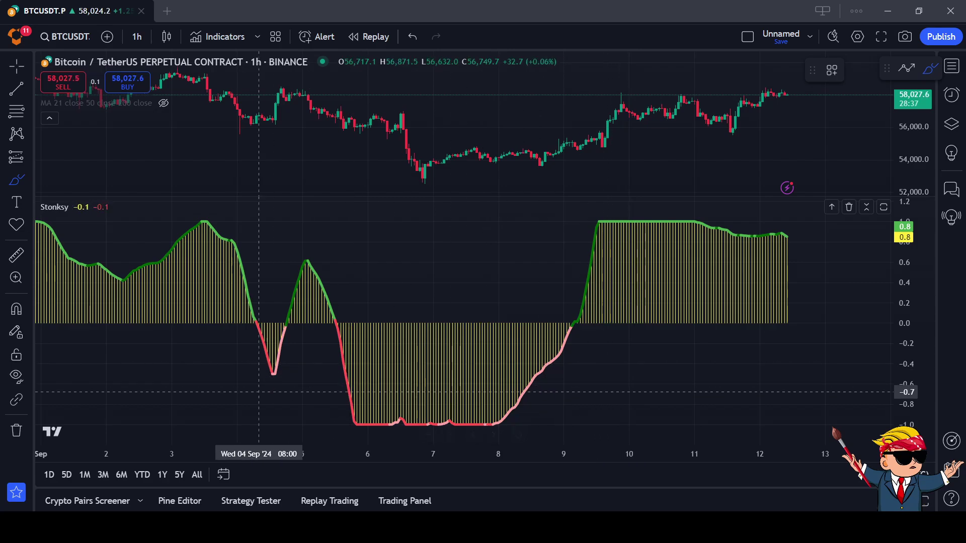
mouse_move(167, 396)
mouse_down()
mouse_move(316, 387)
mouse_move(342, 373)
mouse_up()
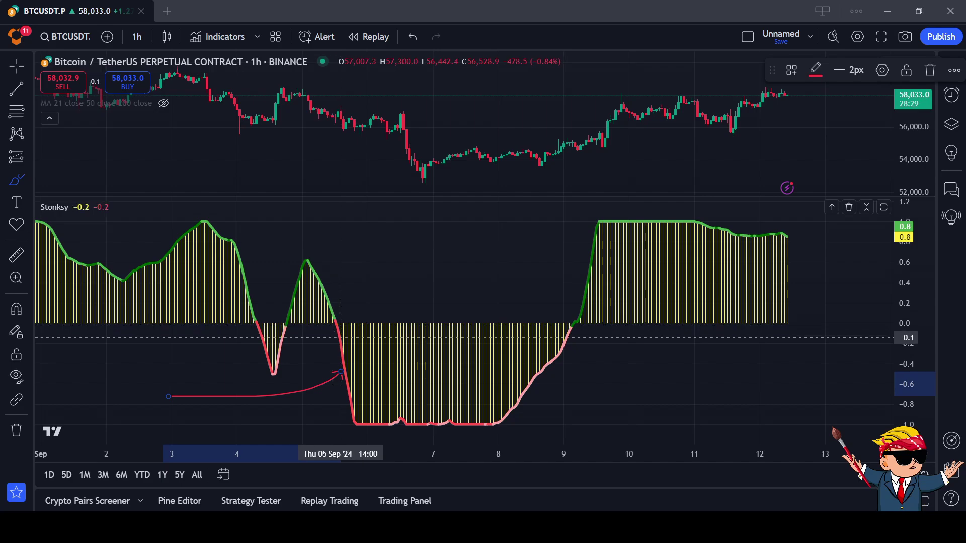
mouse_move(753, 397)
mouse_down()
mouse_move(614, 409)
mouse_move(534, 399)
mouse_up()
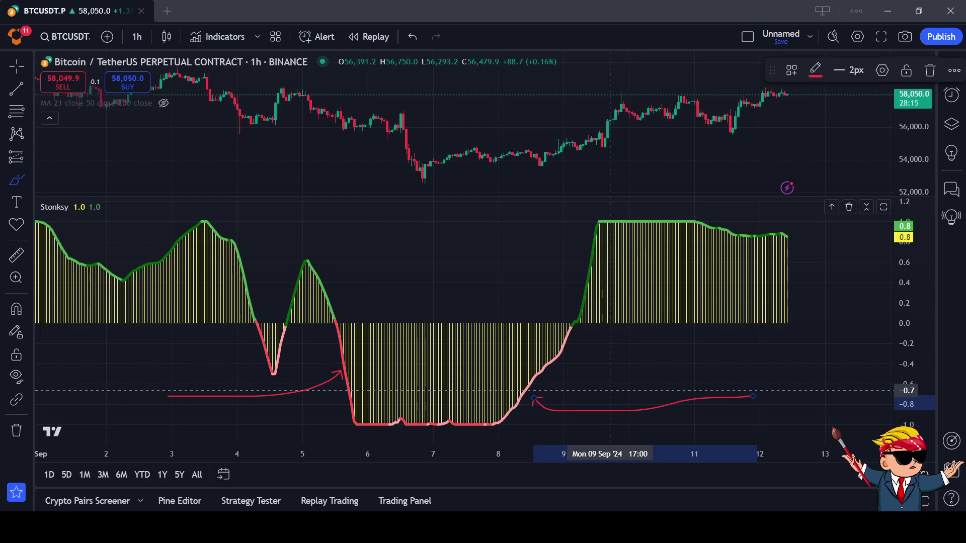
drag(399, 293, 577, 285)
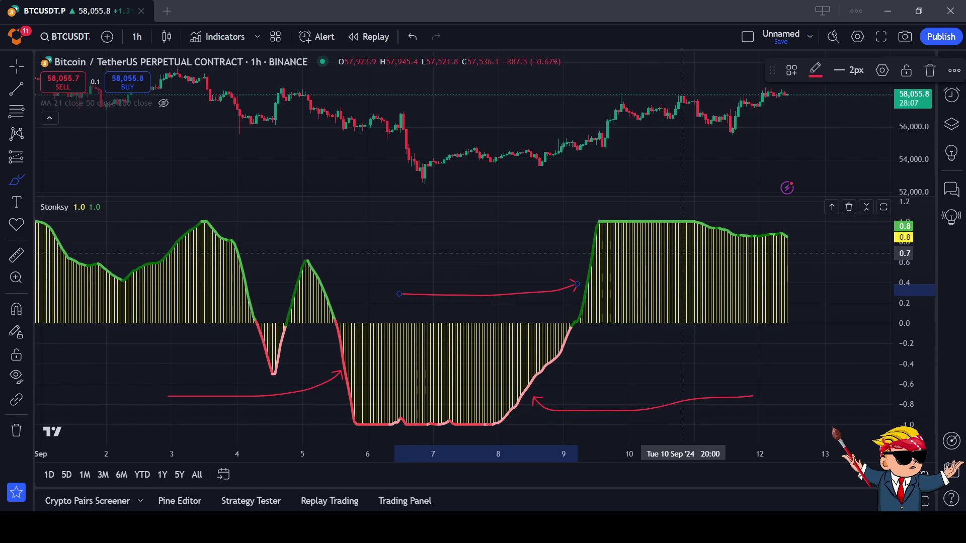
drag(509, 213, 648, 217)
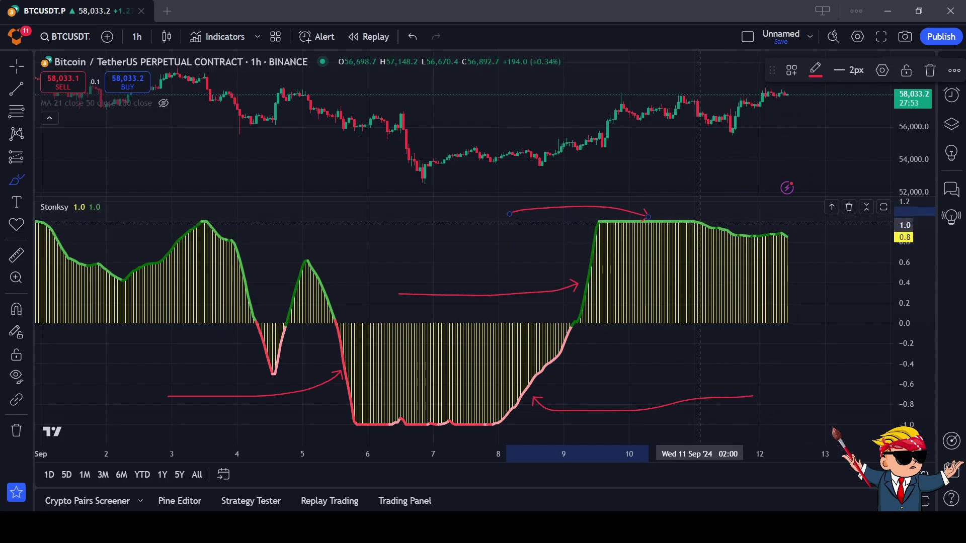
drag(738, 221, 760, 227)
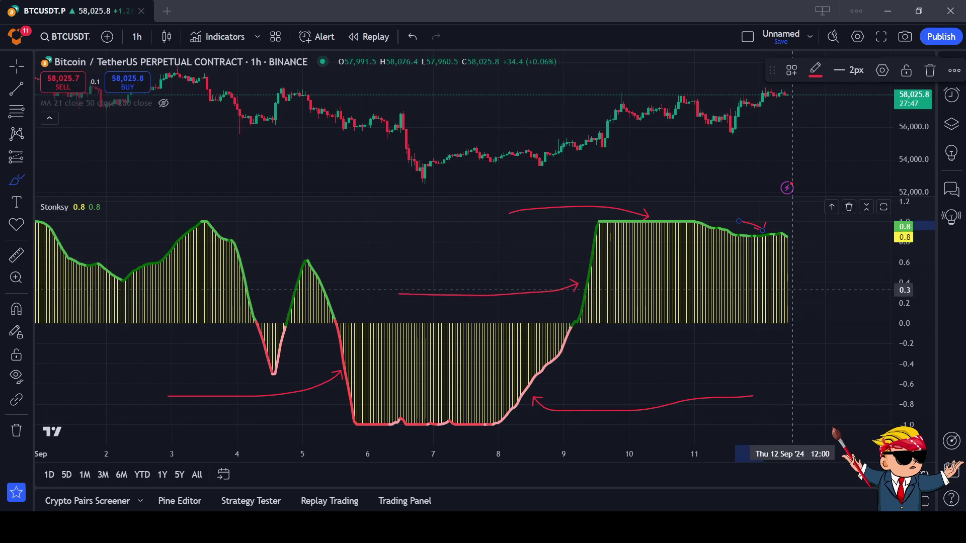
Step: Undo all the brush arrows in the Stonksy pane and leave the Brush tool
key(ctrl+z)
key(ctrl+z)
key(ctrl+z)
key(ctrl+z)
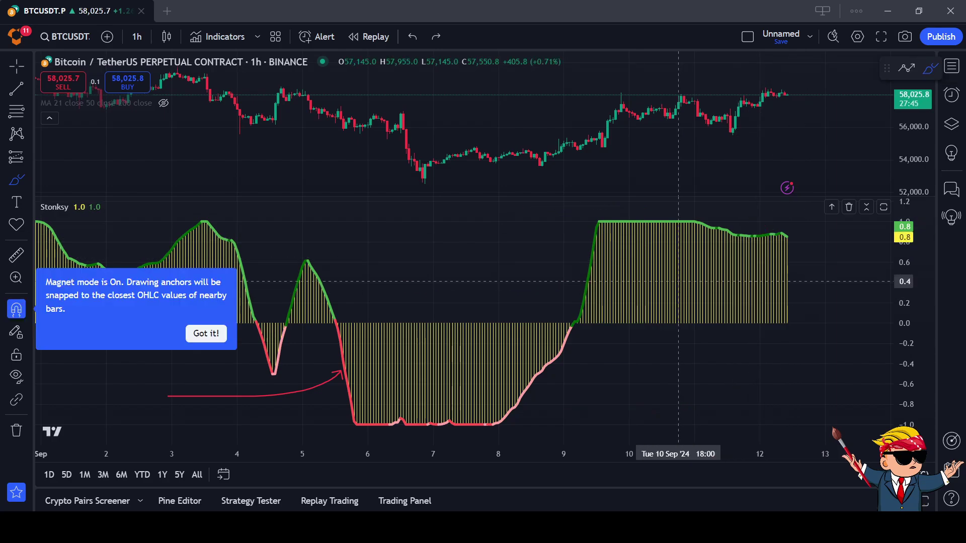
key(ctrl+z)
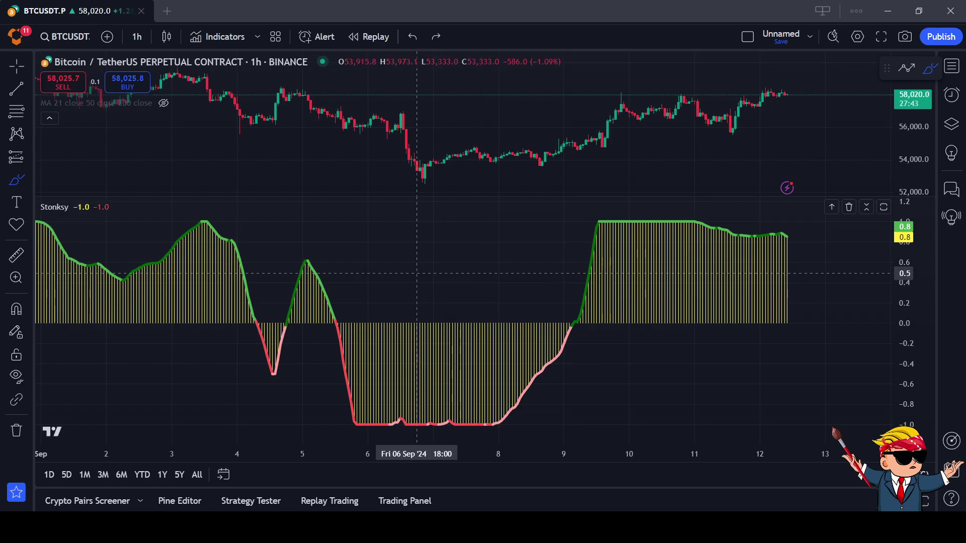
key(Escape)
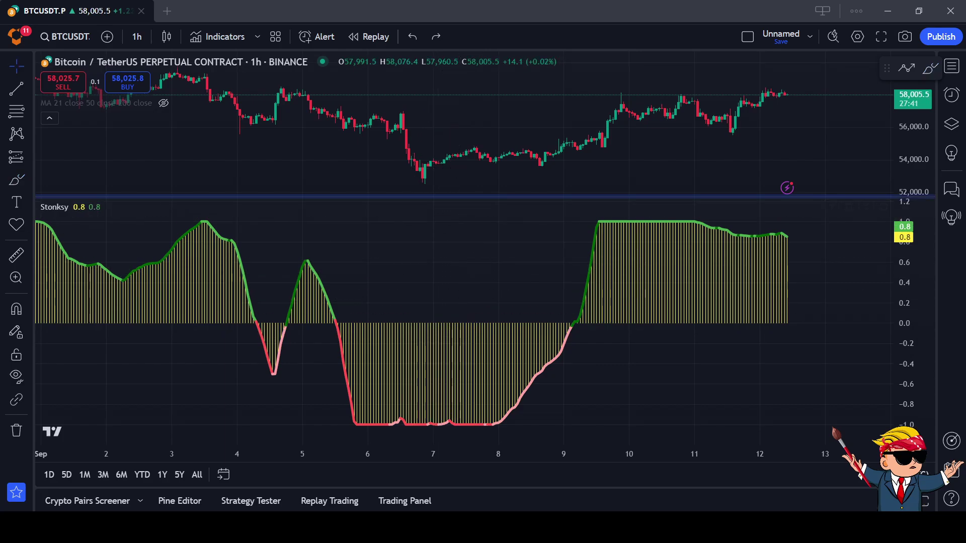
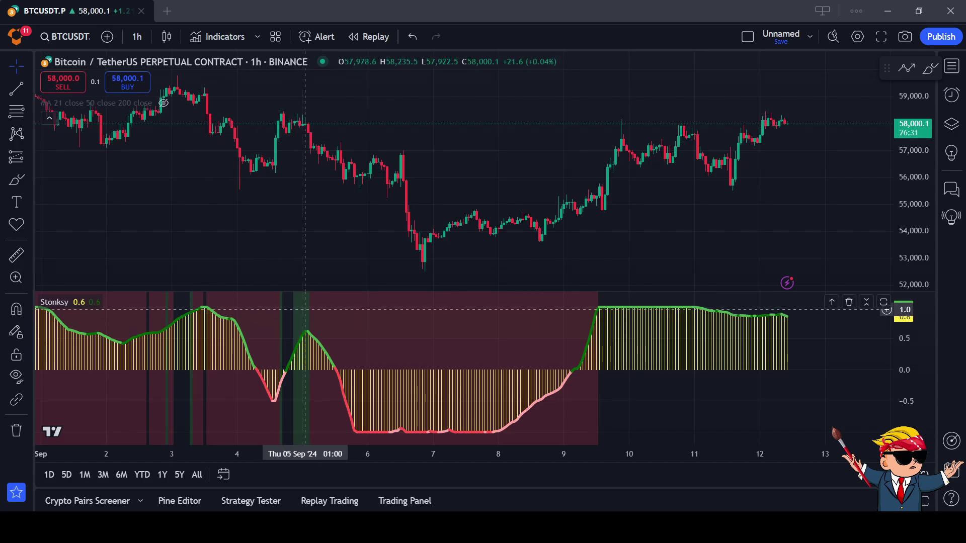
Step: Shrink the Stonksy pane and move the indicator into the existing pane above, over the price candles
drag(254, 312, 313, 312)
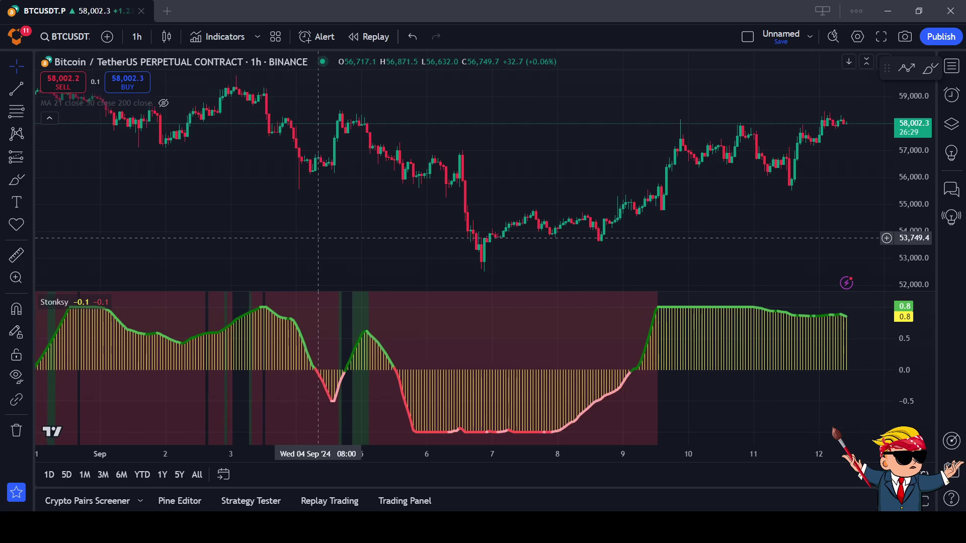
drag(430, 291, 430, 347)
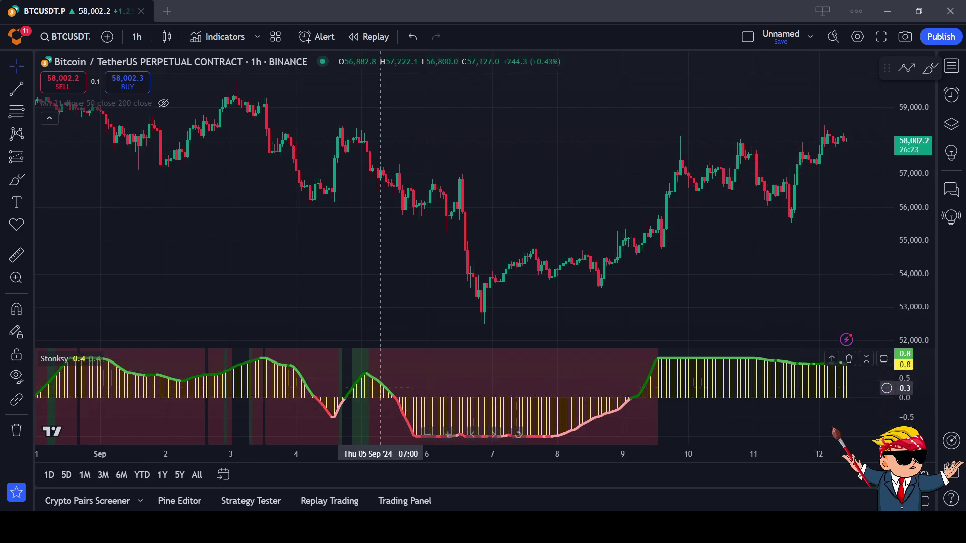
mouse_move(55, 359)
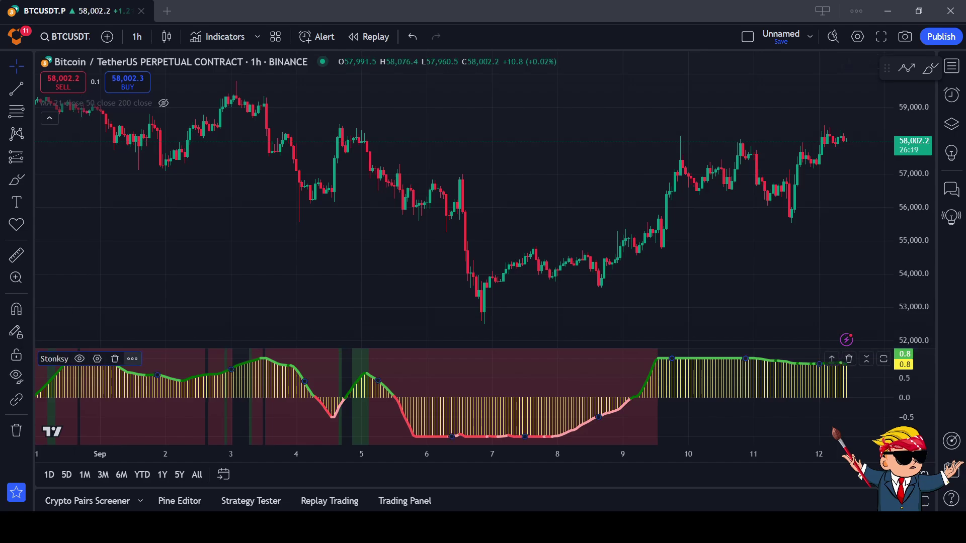
click(132, 358)
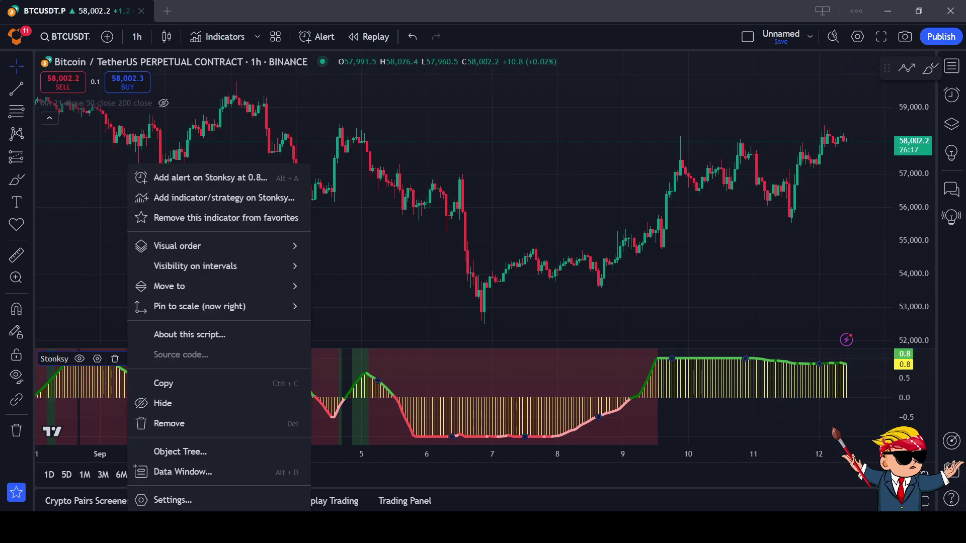
mouse_move(202, 286)
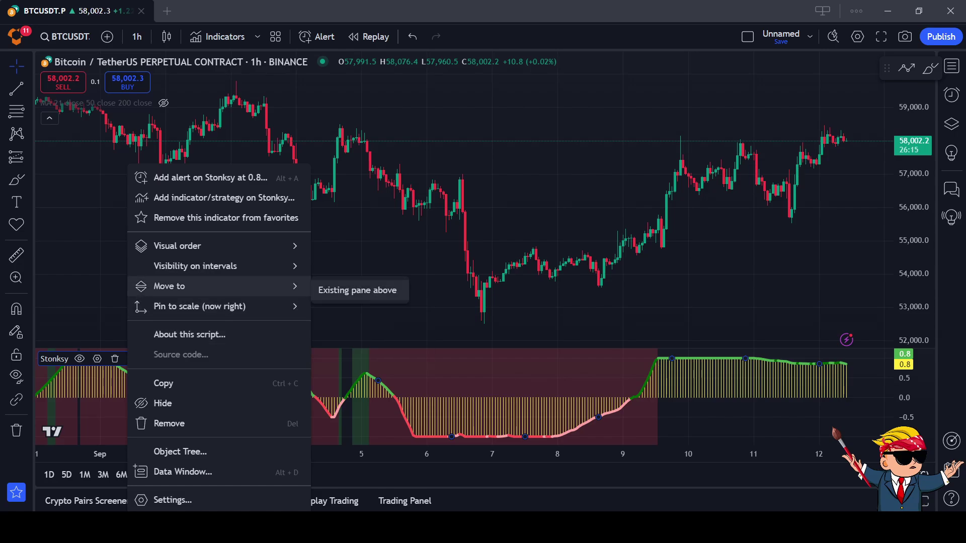
click(357, 291)
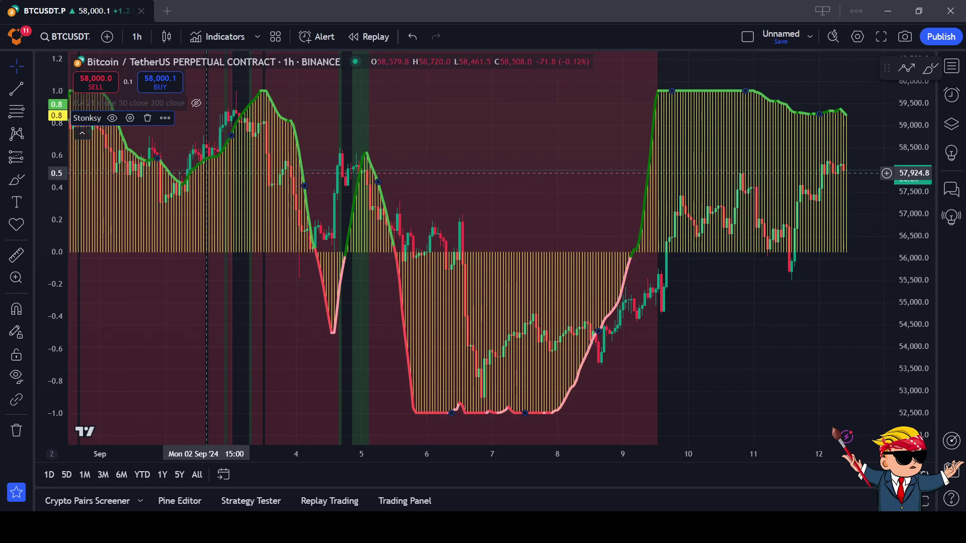
Step: Turn off the Stonksy indicator's Plot and Line, keeping only its Background Color on the price chart
click(129, 118)
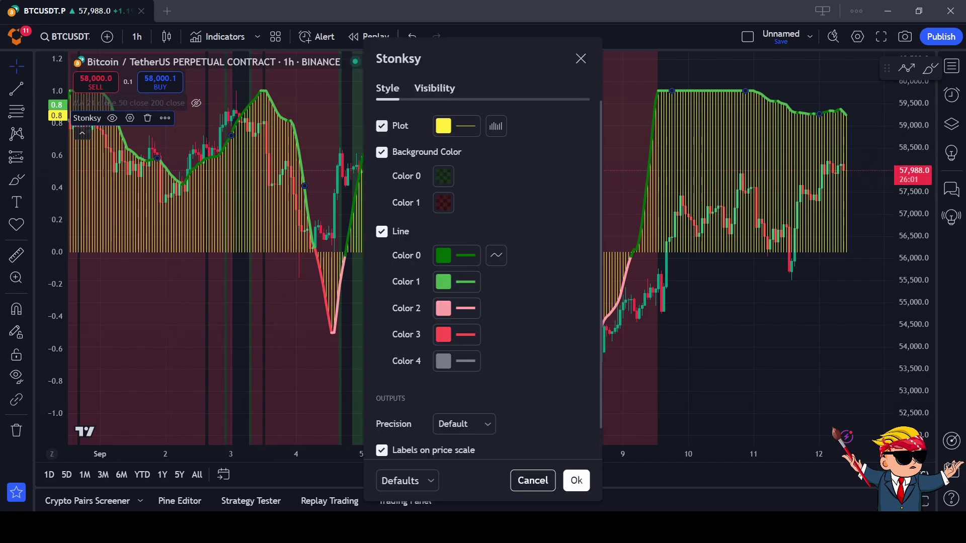
click(382, 125)
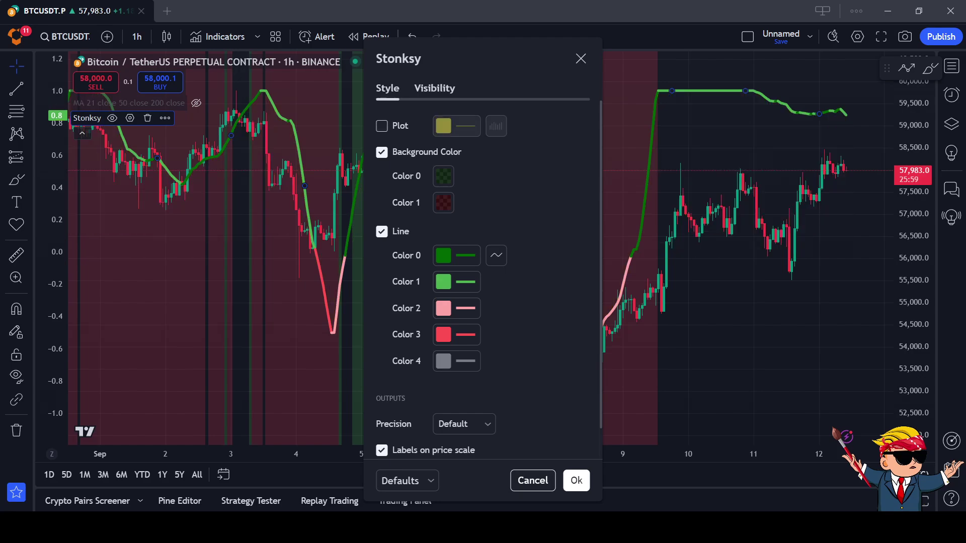
click(382, 232)
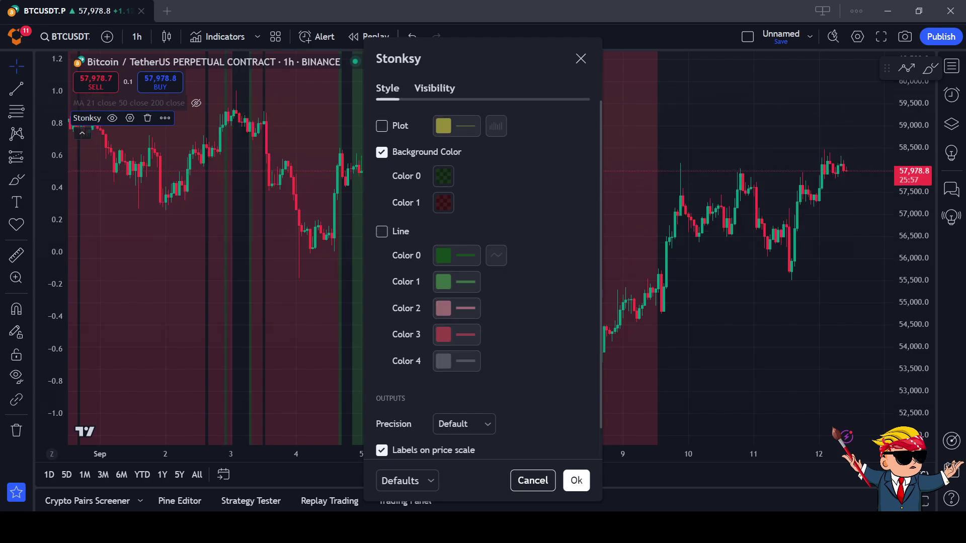
click(576, 481)
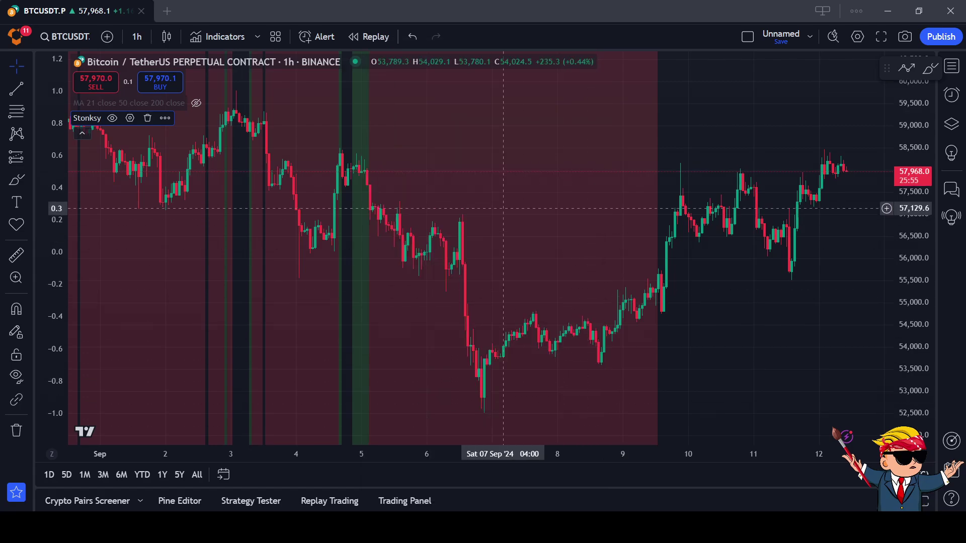
Step: Examine how the colored background zones match the price trends back to about 20 August
drag(312, 258, 660, 305)
drag(398, 337, 670, 350)
drag(377, 347, 525, 351)
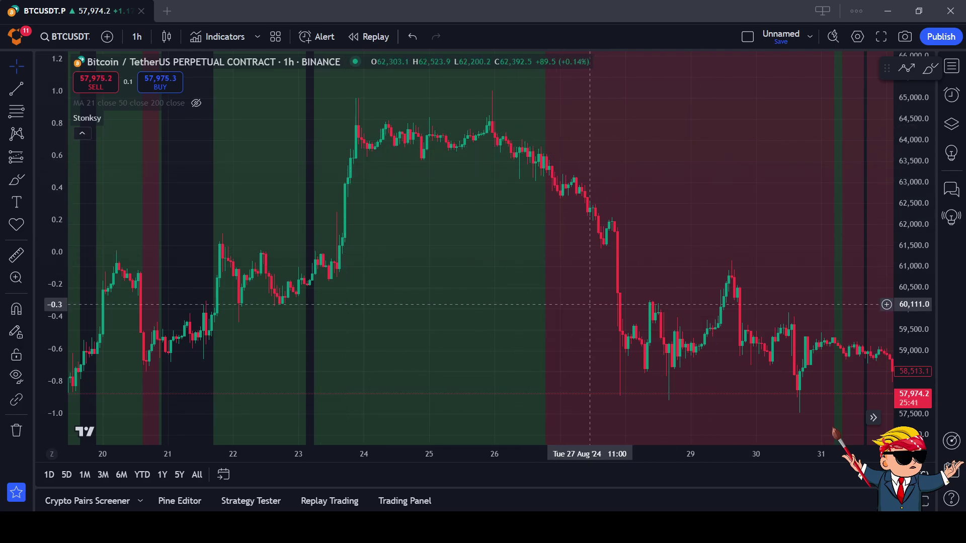
Step: Add a second Stonksy indicator from the favorite scripts in its own pane below the price chart
scroll(569, 302, right, 2)
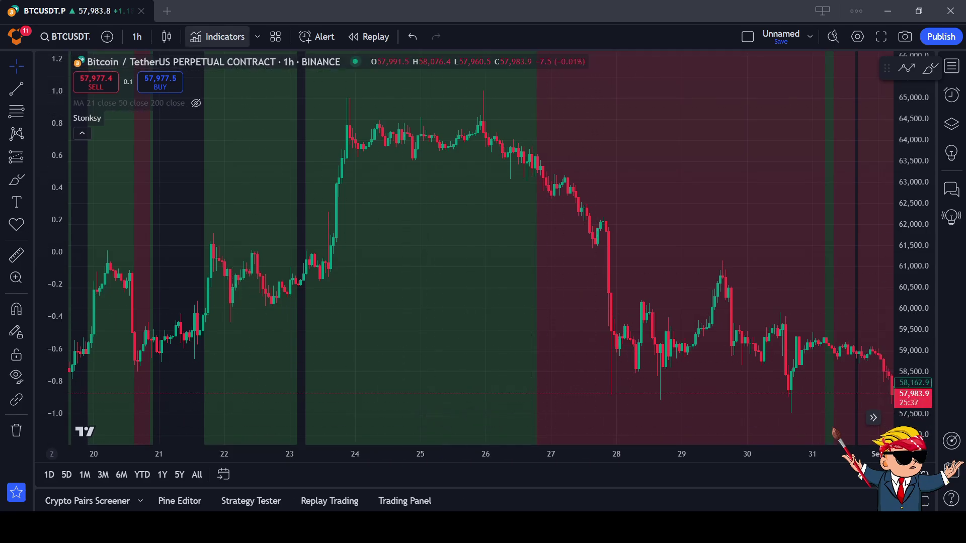
click(217, 36)
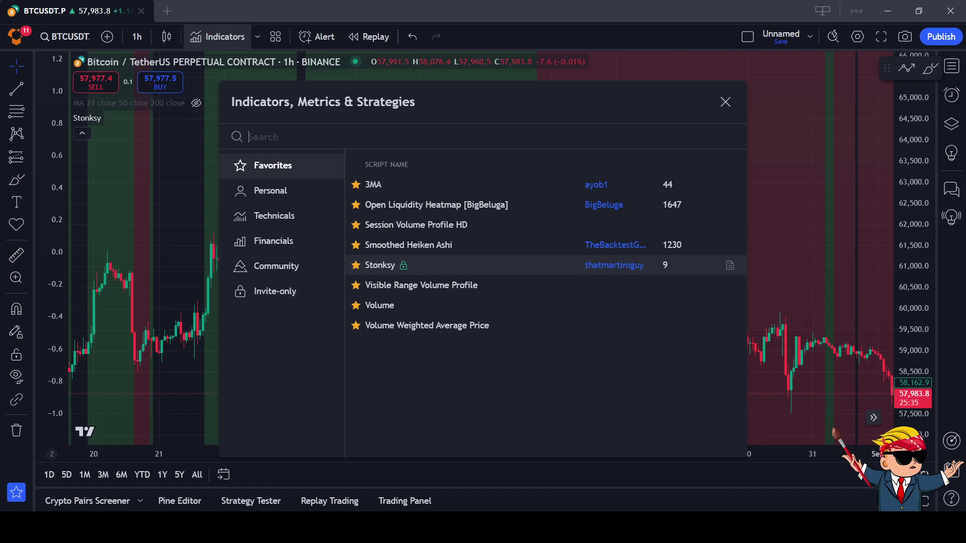
click(380, 265)
click(725, 101)
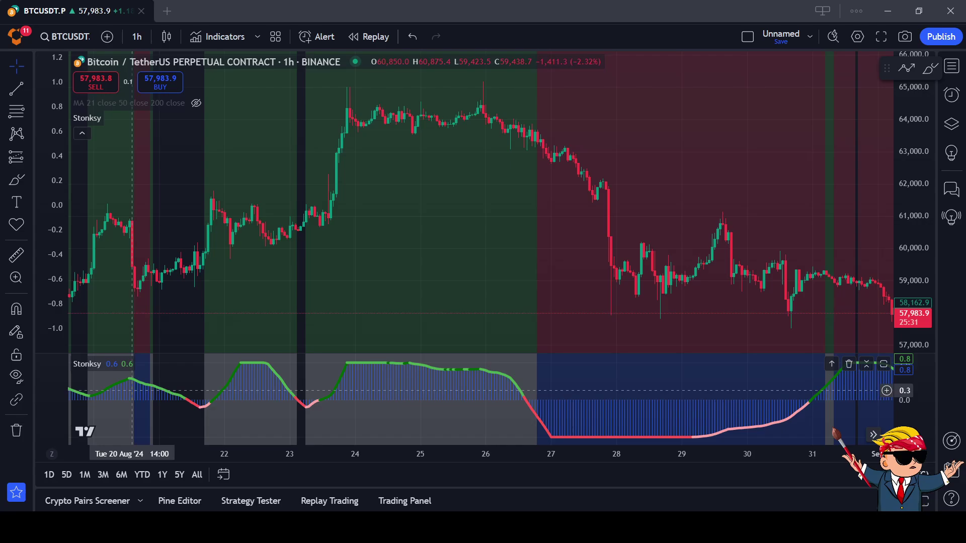
Step: Reset the lower-pane Stonksy indicator to its default settings and apply them
mouse_move(88, 364)
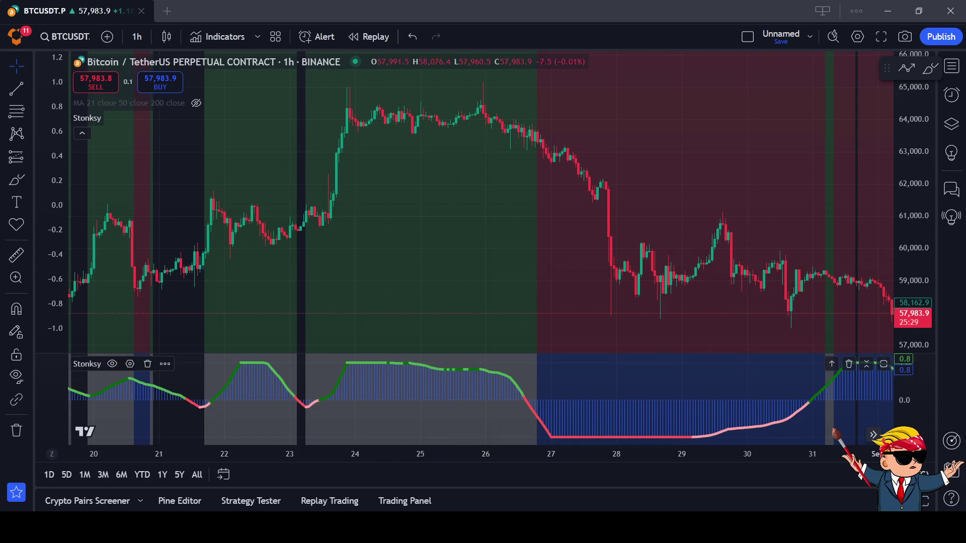
click(130, 364)
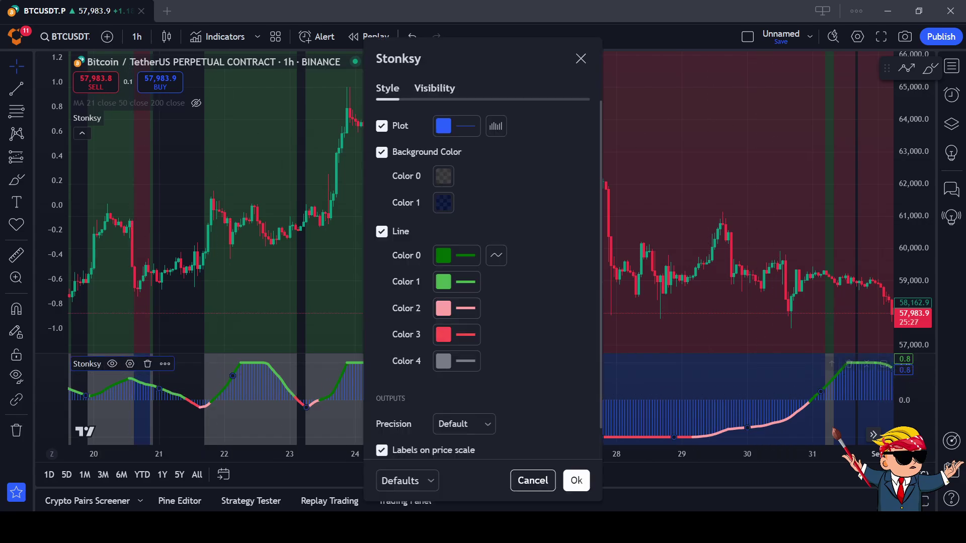
click(431, 481)
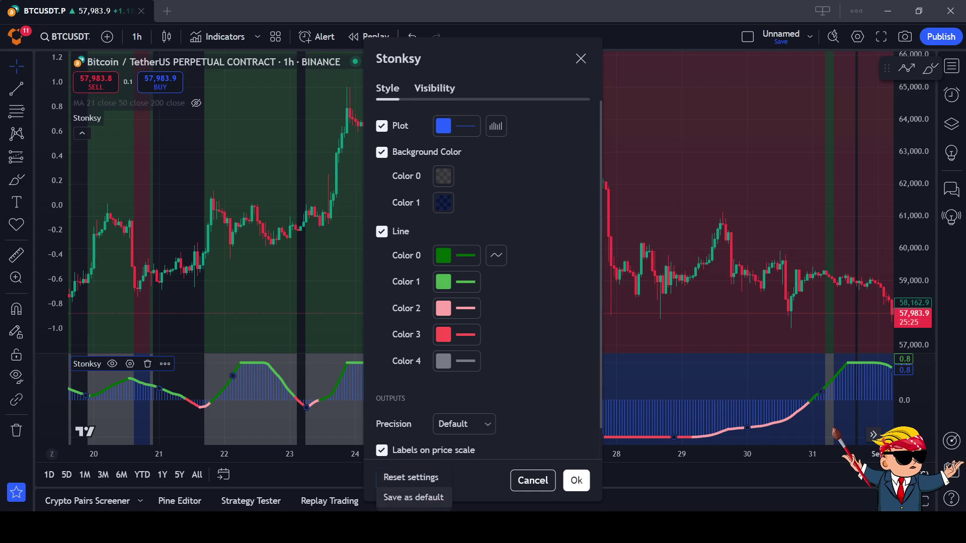
click(411, 477)
click(576, 480)
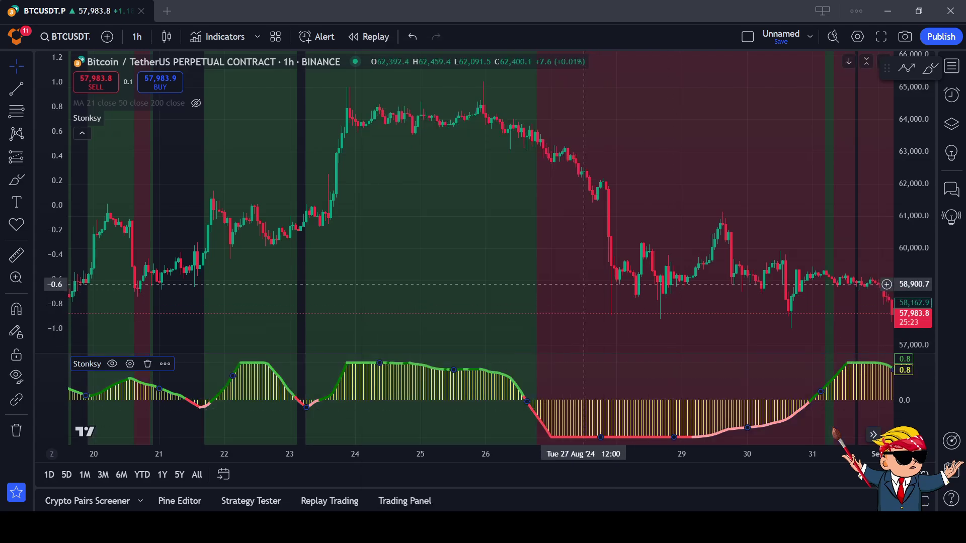
Step: Measure the price change across the green zone from 23 August 06:00 to 26 August 20:00
scroll(474, 363, right, 3)
scroll(503, 369, right, 10)
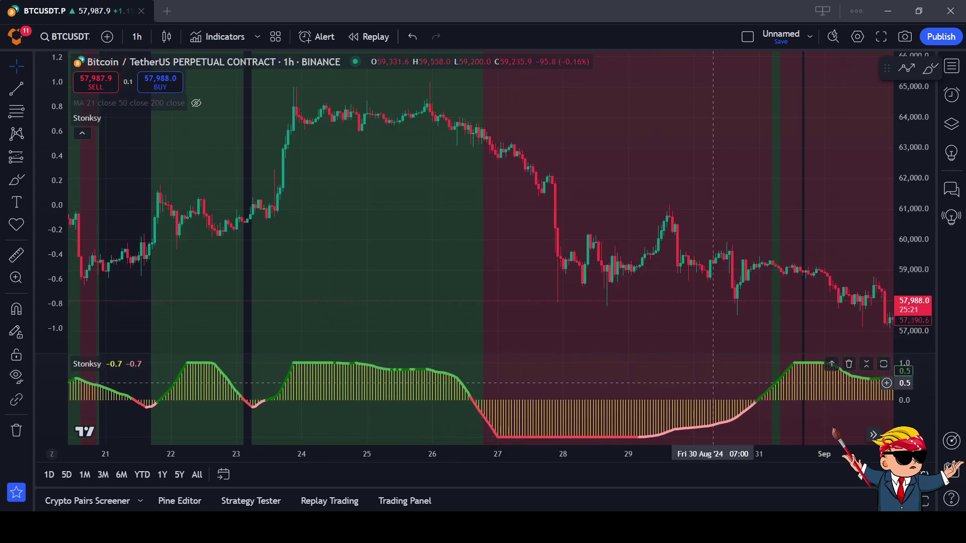
scroll(503, 376, right, 5)
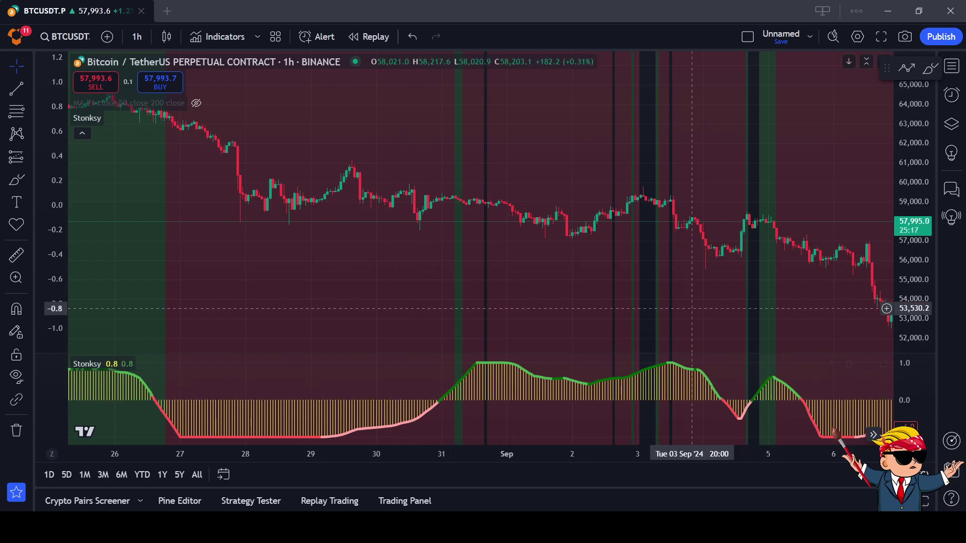
drag(355, 322, 728, 343)
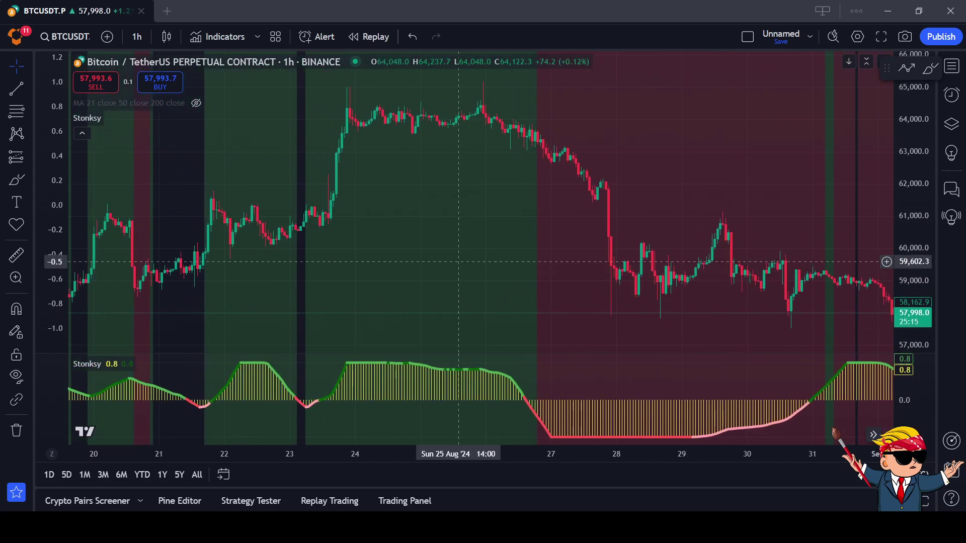
scroll(465, 262, left, 5)
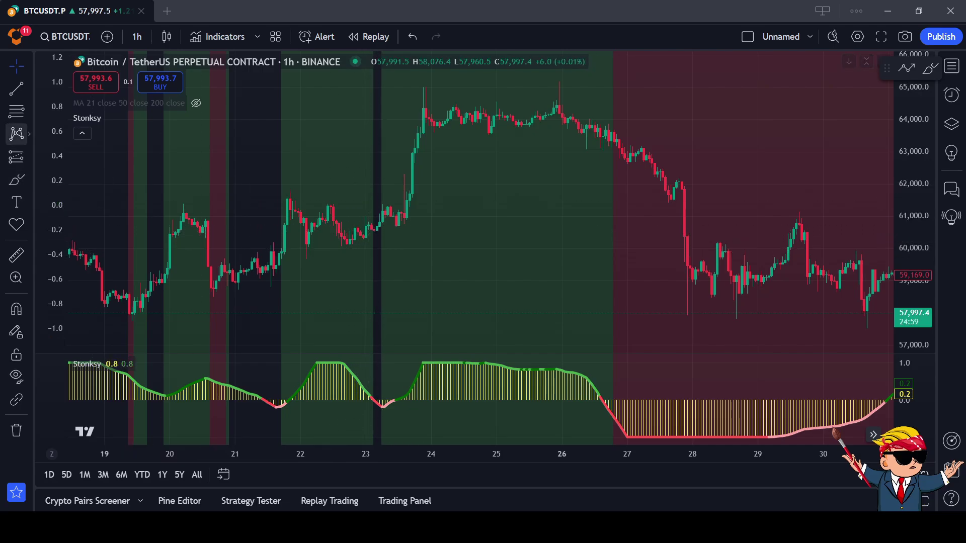
click(16, 255)
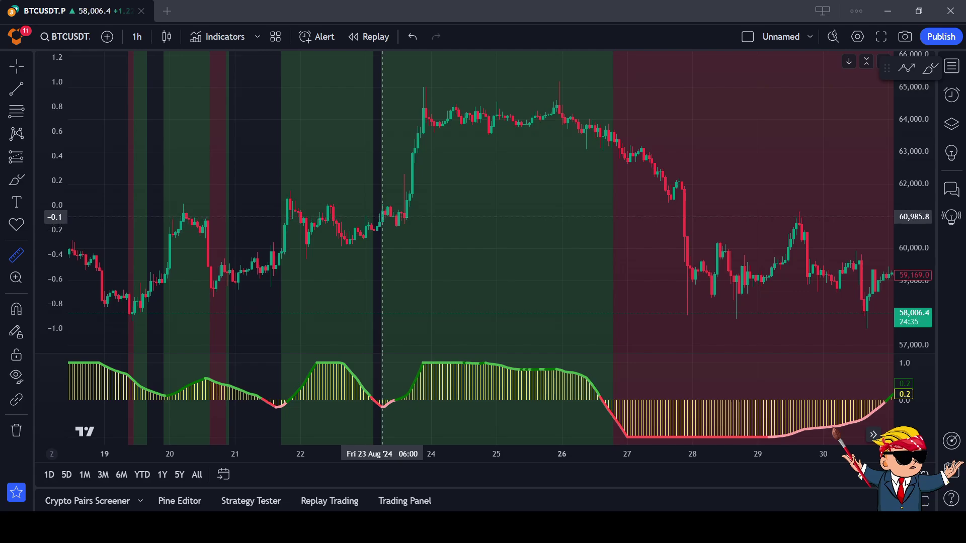
click(382, 217)
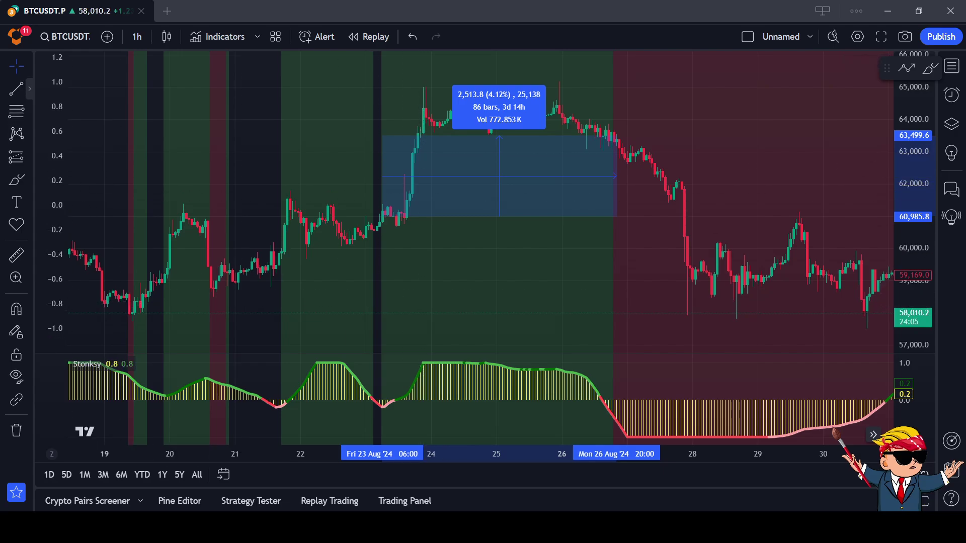
Step: Place a vertical line at 23 August 22:00, where the Stonksy line reaches its upper plateau
click(29, 89)
click(81, 228)
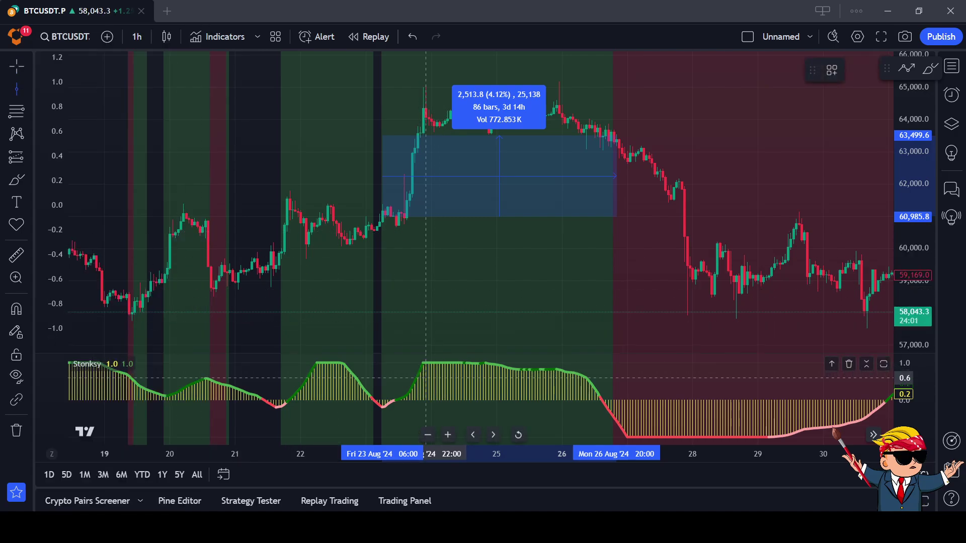
click(426, 377)
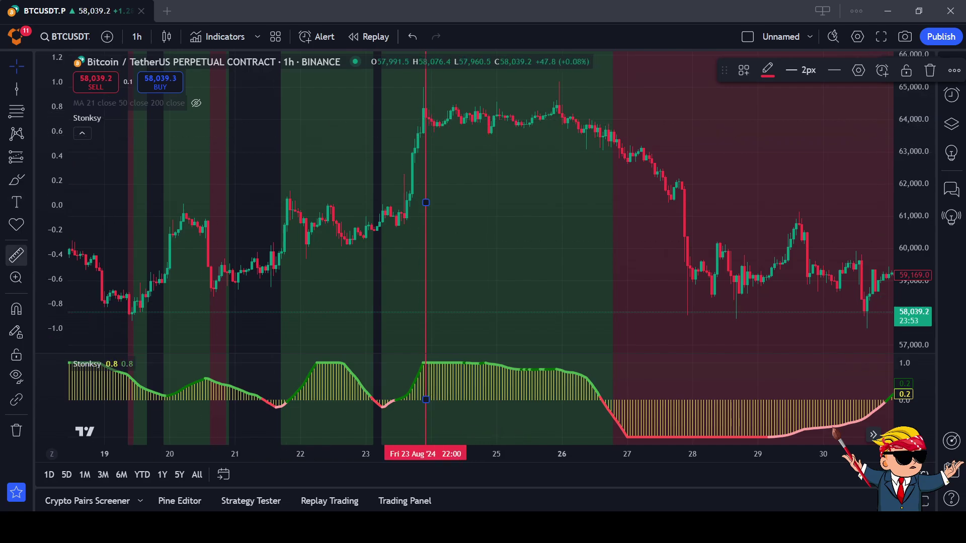
Step: Measure the price change from the green zone's start at 23 August 06:00 to 21:00 beside the vertical line, and clear the measurement
click(16, 255)
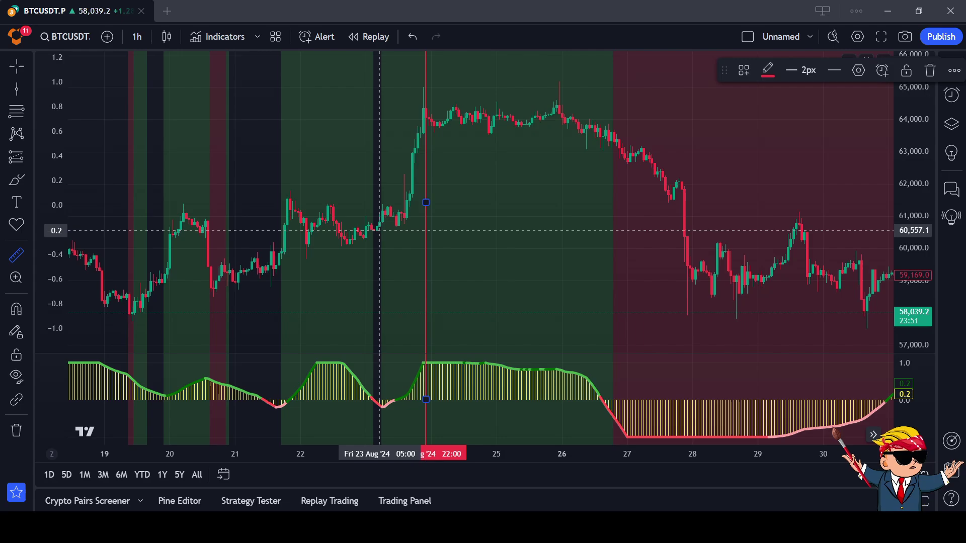
click(382, 230)
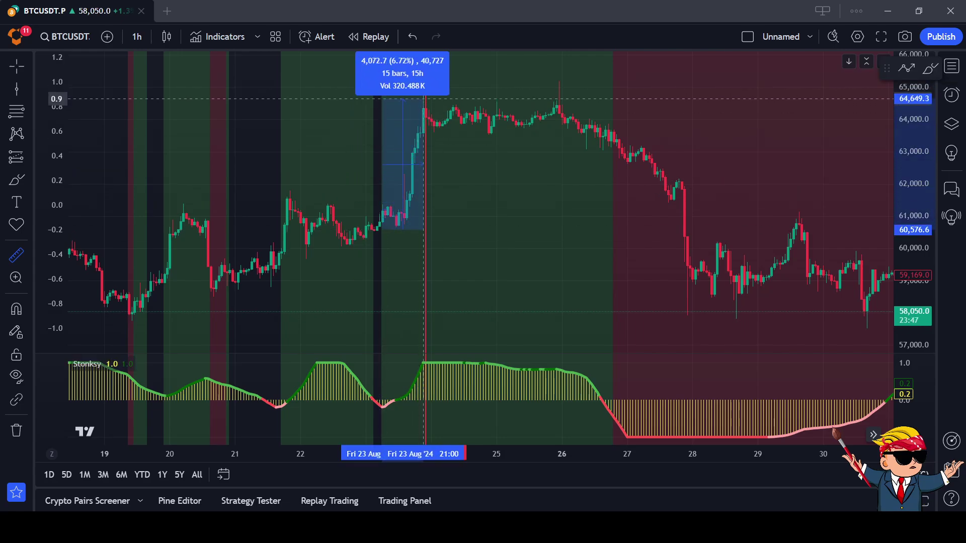
click(424, 98)
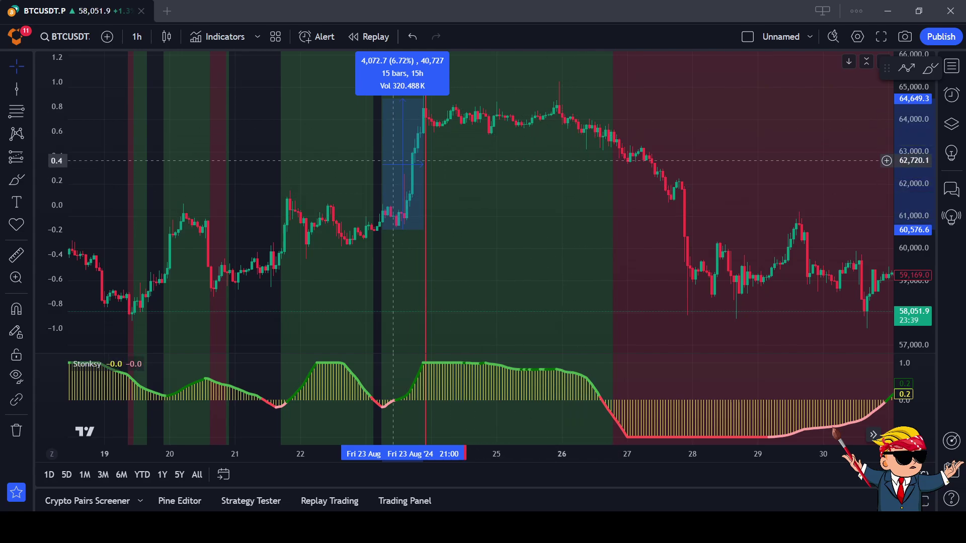
click(489, 188)
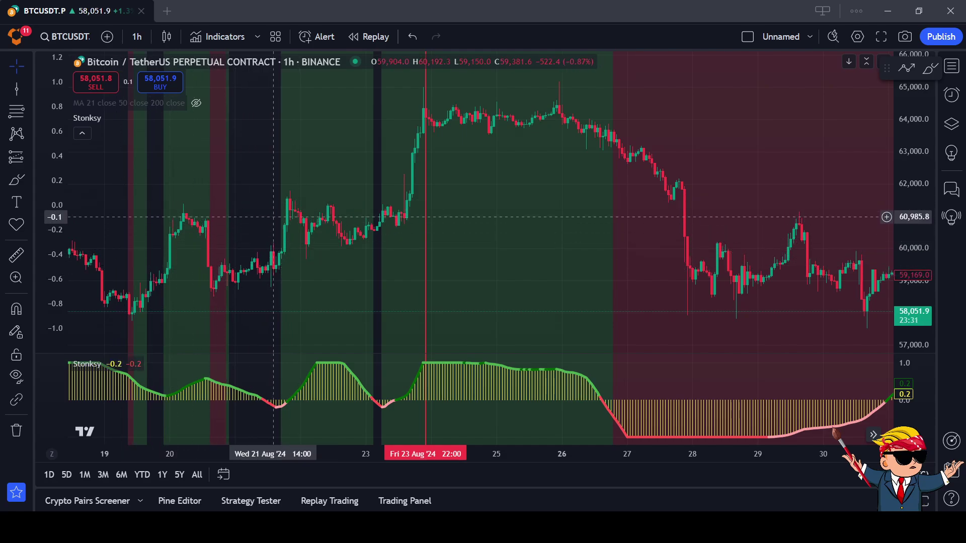
Step: Move the vertical line to 26 August 13:00, just before the Stonksy line drops below zero
drag(240, 223, 559, 225)
drag(415, 156, 395, 187)
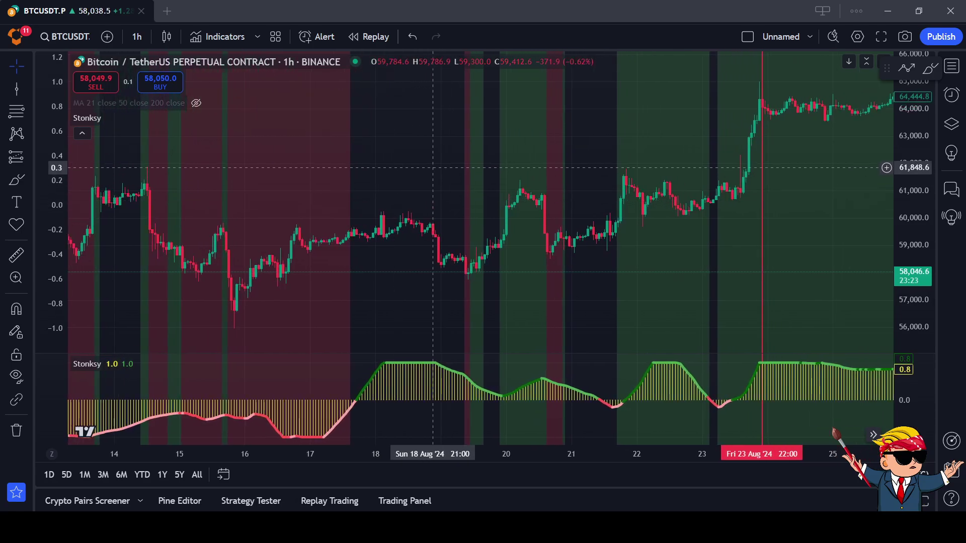
drag(449, 174, 285, 225)
drag(538, 209, 431, 207)
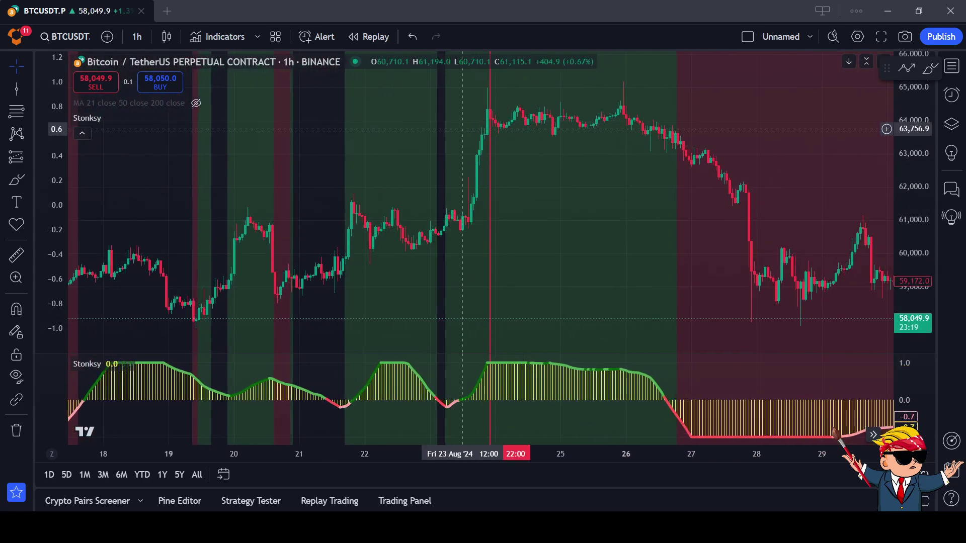
drag(551, 211, 261, 256)
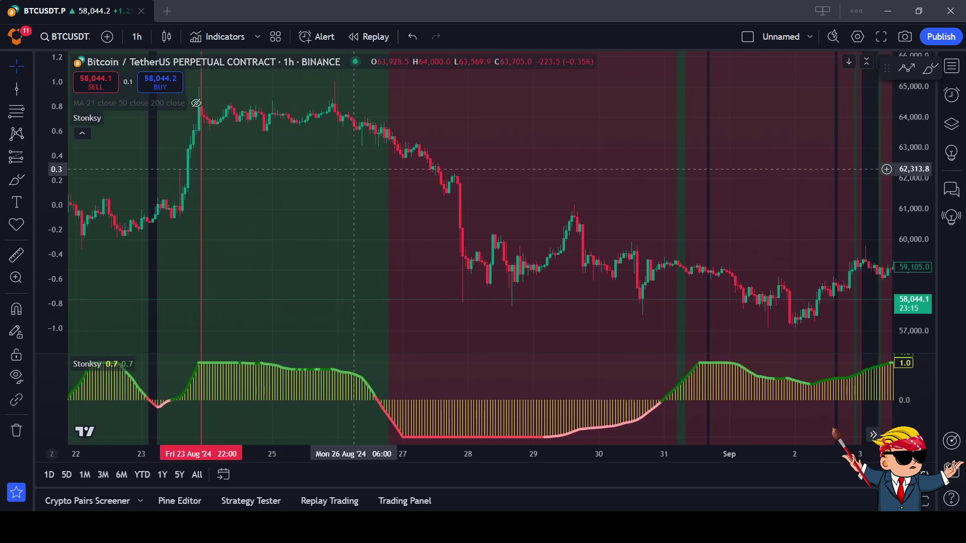
drag(378, 166, 342, 177)
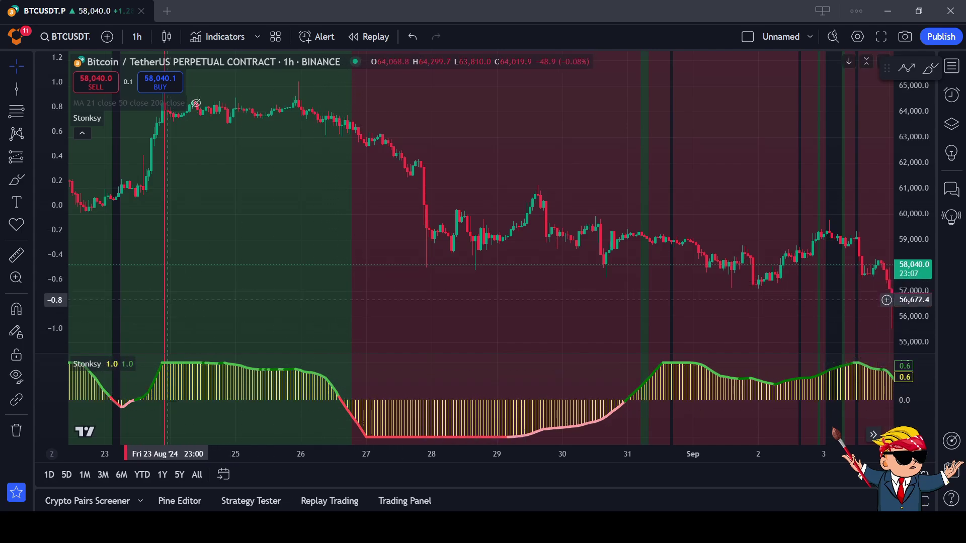
drag(166, 304, 336, 314)
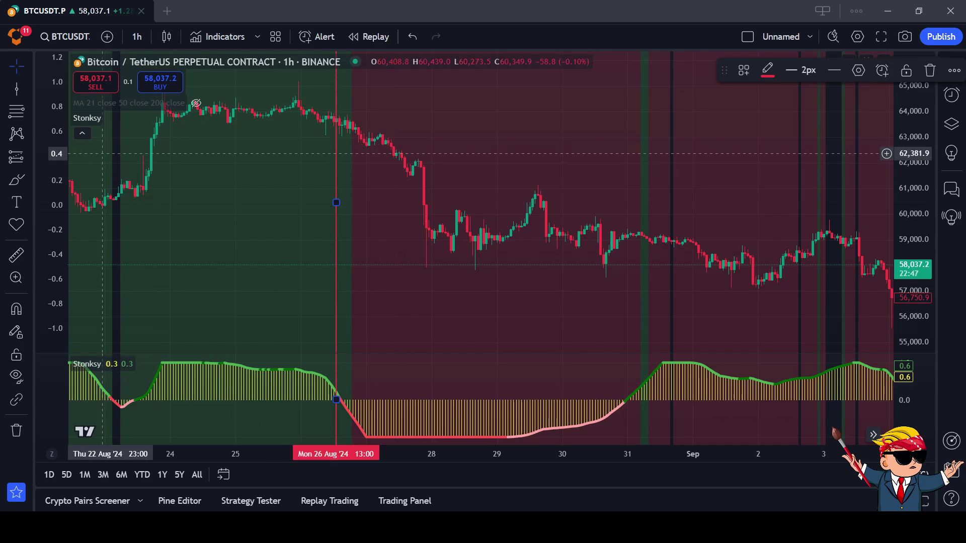
Step: Measure the price change across the red zone from 26 August 20:00 to 31 August 04:00, and clear the measurement
click(17, 255)
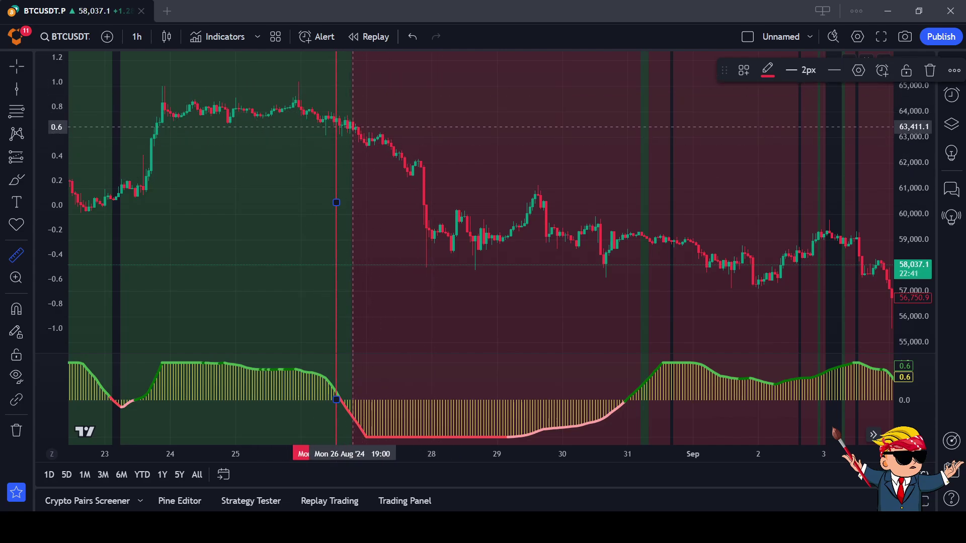
click(356, 127)
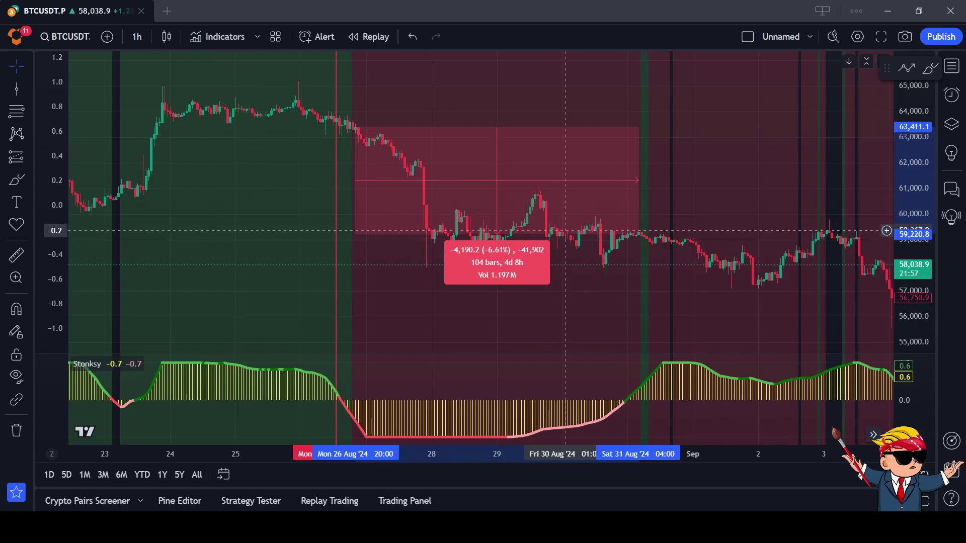
drag(598, 323, 362, 305)
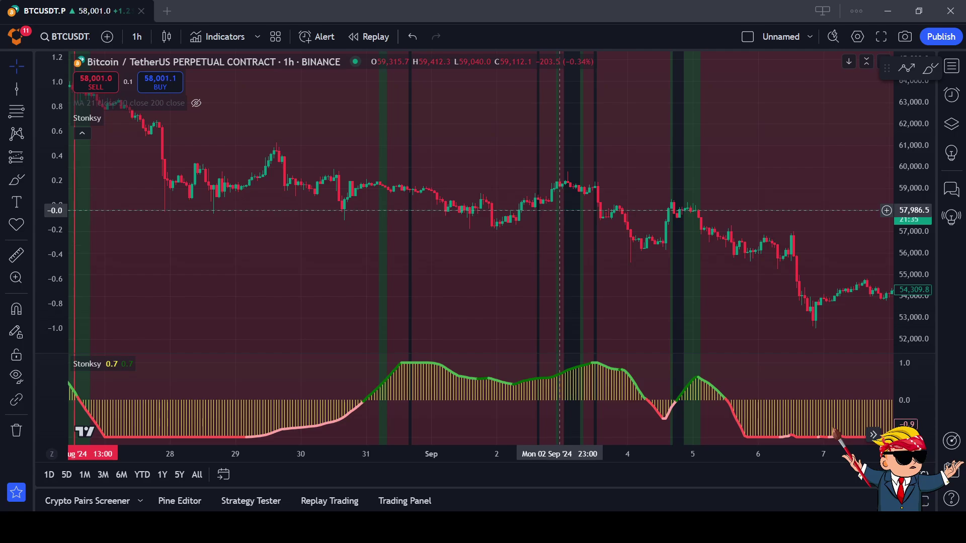
Step: Measure the price change across the short red zone from 3 September to 4 September 13:00, and clear the measurement
drag(560, 218, 455, 235)
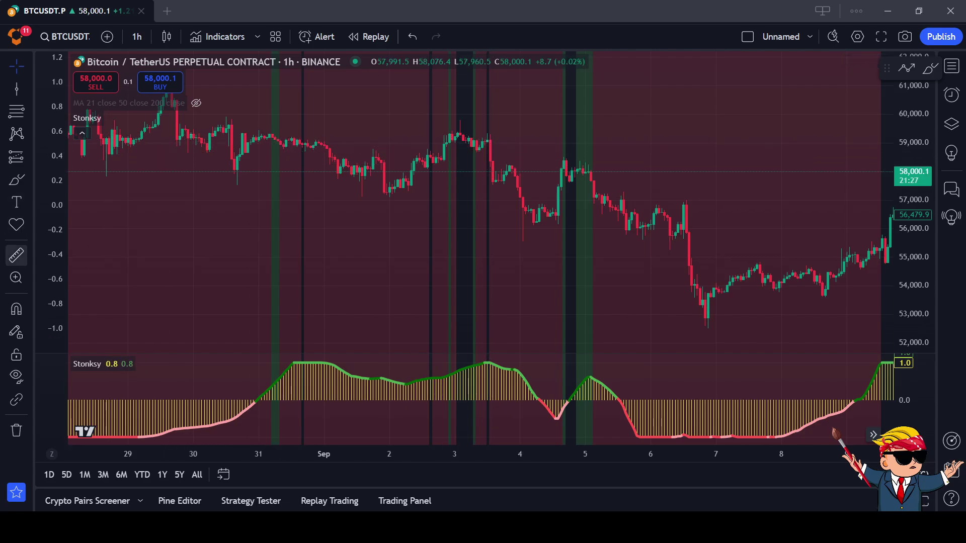
click(16, 255)
click(490, 142)
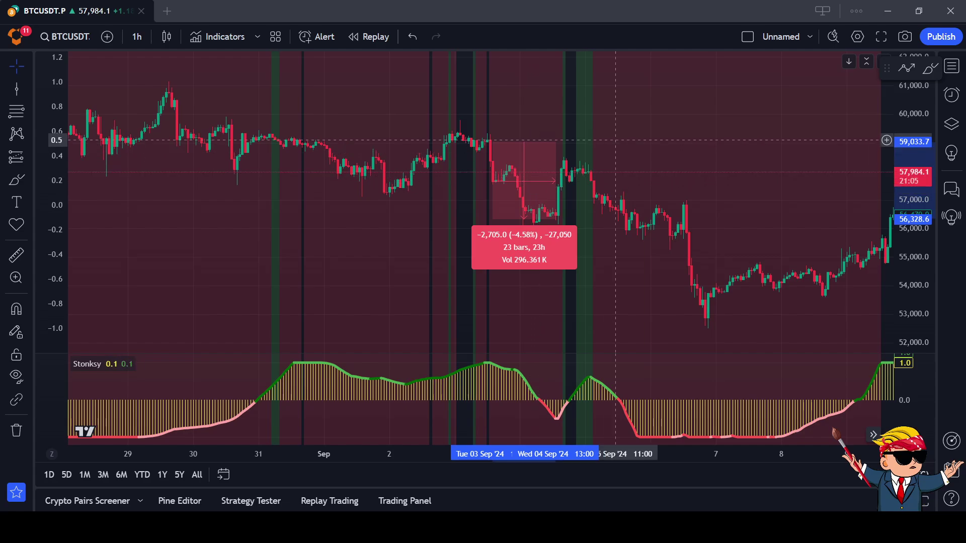
click(616, 139)
Step: Measure the price change across the red zone from 5 September 03:00 to 9 September 12:00, and clear the measurement
drag(615, 139, 555, 151)
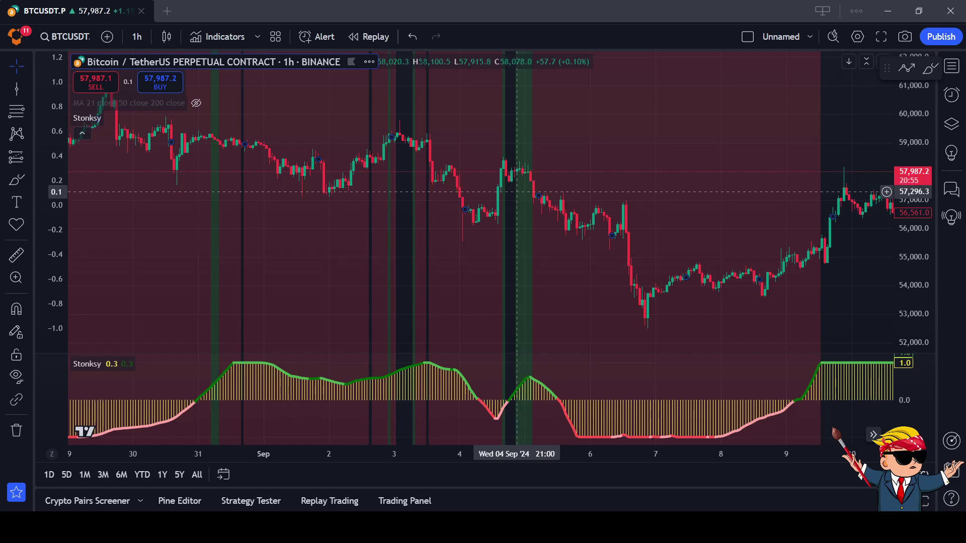
drag(517, 191, 424, 214)
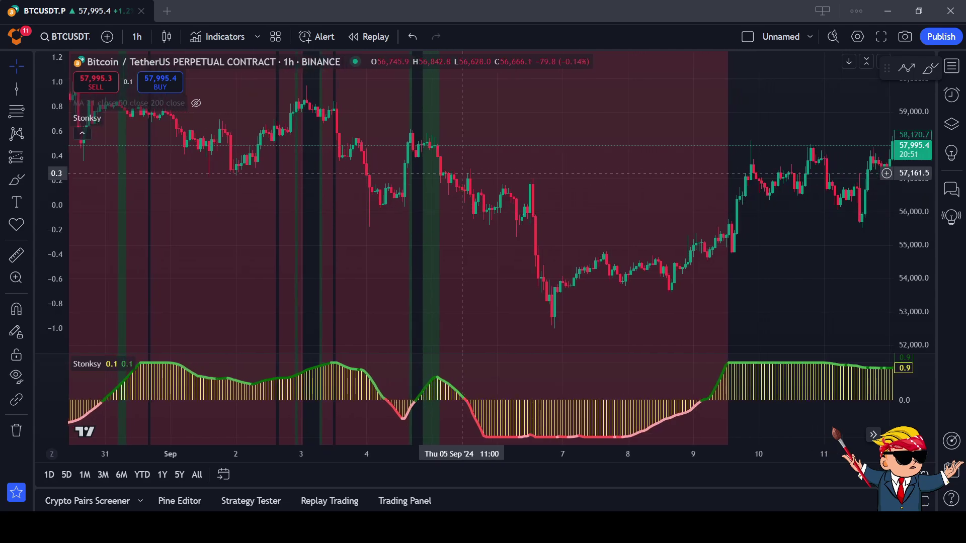
scroll(541, 194, right, 3)
mouse_move(541, 194)
mouse_down()
mouse_move(377, 199)
mouse_move(531, 201)
mouse_up()
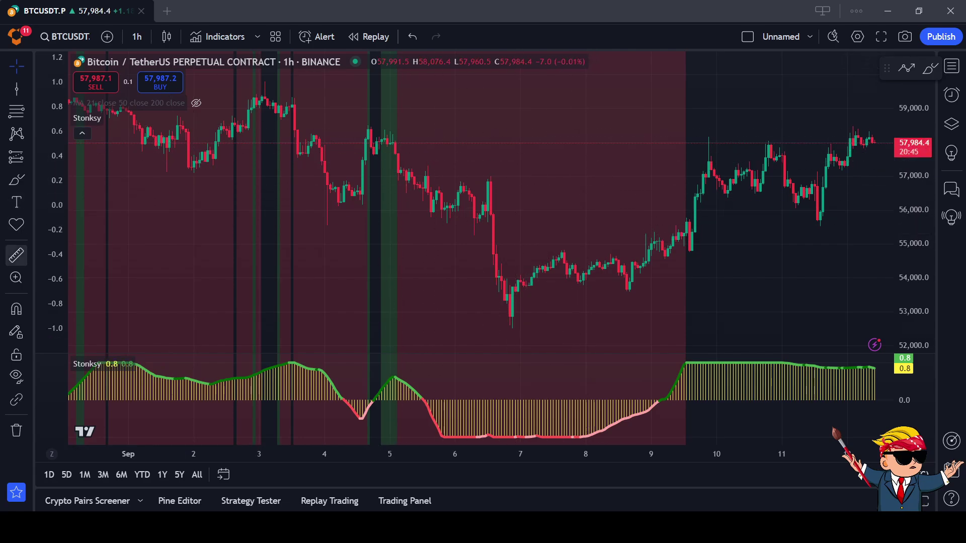
click(16, 255)
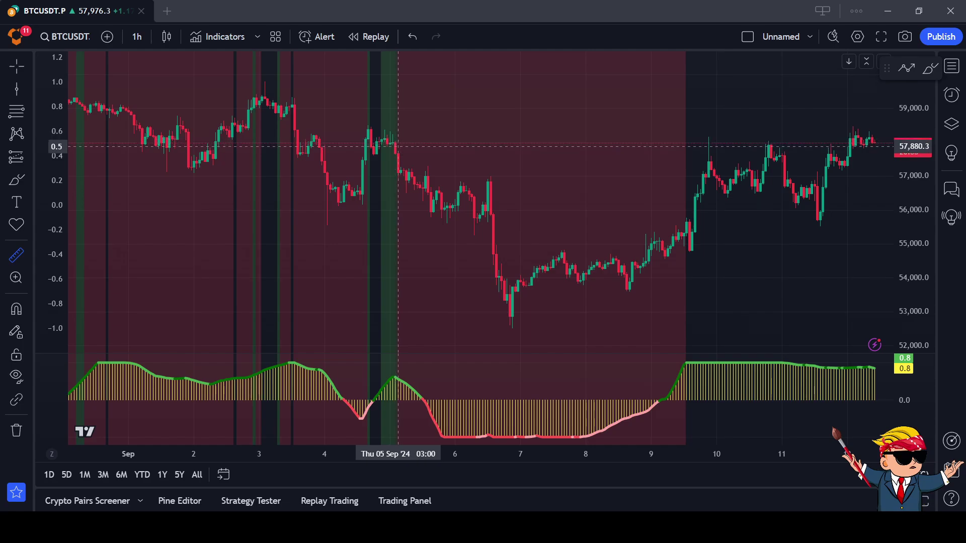
click(398, 146)
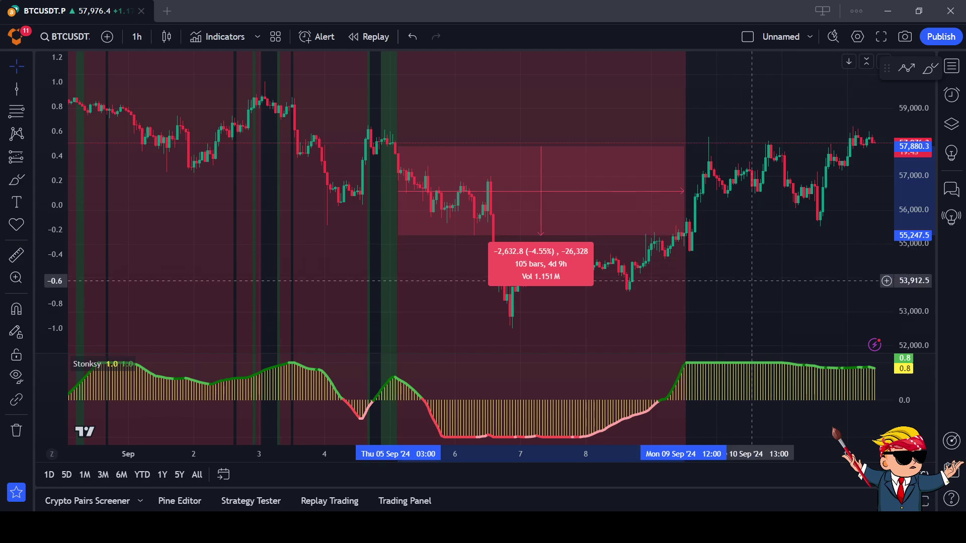
click(684, 235)
scroll(654, 231, down, 5)
scroll(644, 226, down, 4)
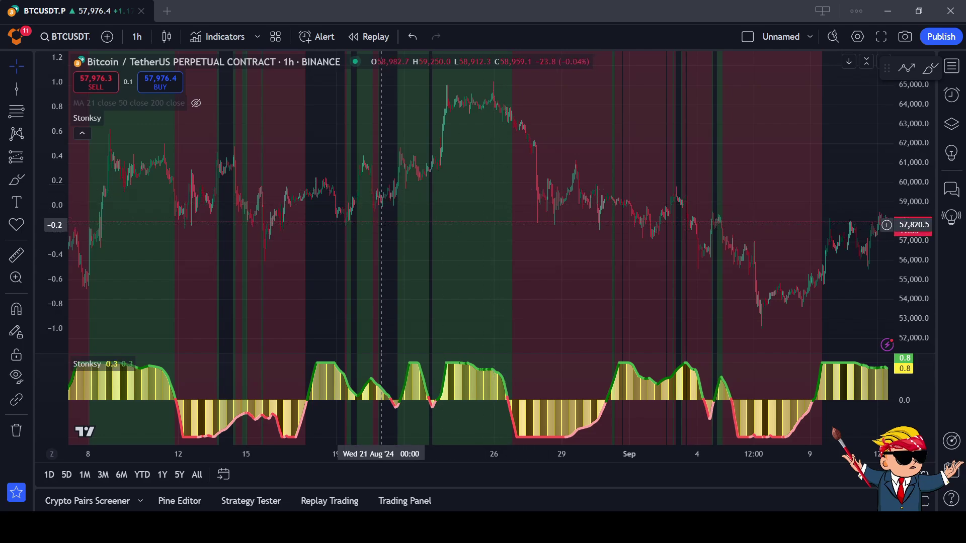
Step: Examine how the green and red Stonksy zones line up with price swings from September 2024 back to December 2023
scroll(465, 204, down, 5)
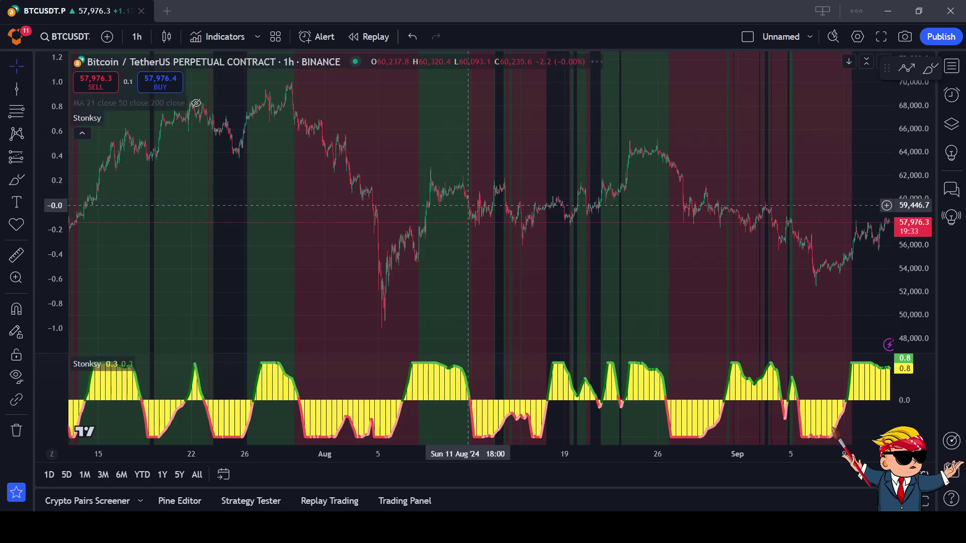
scroll(287, 265, left, 10)
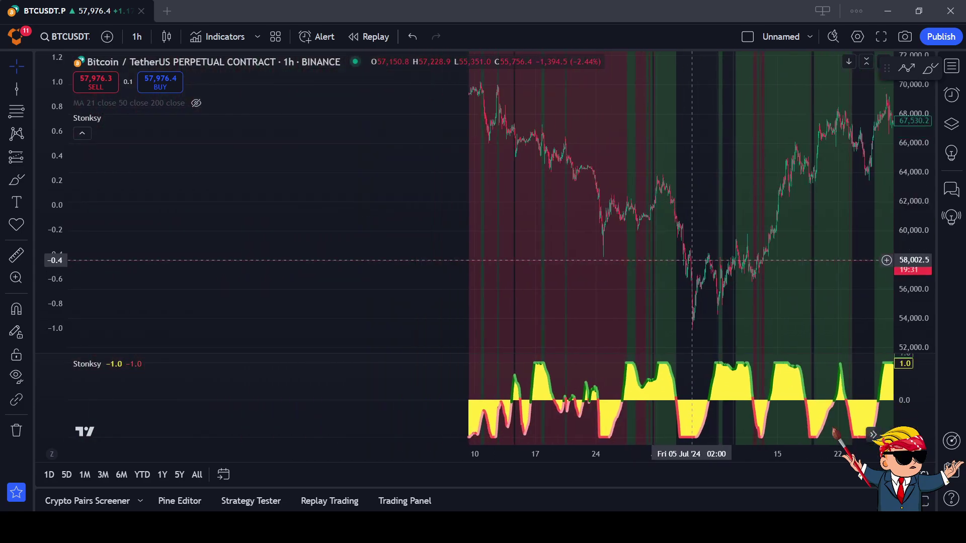
scroll(288, 266, left, 15)
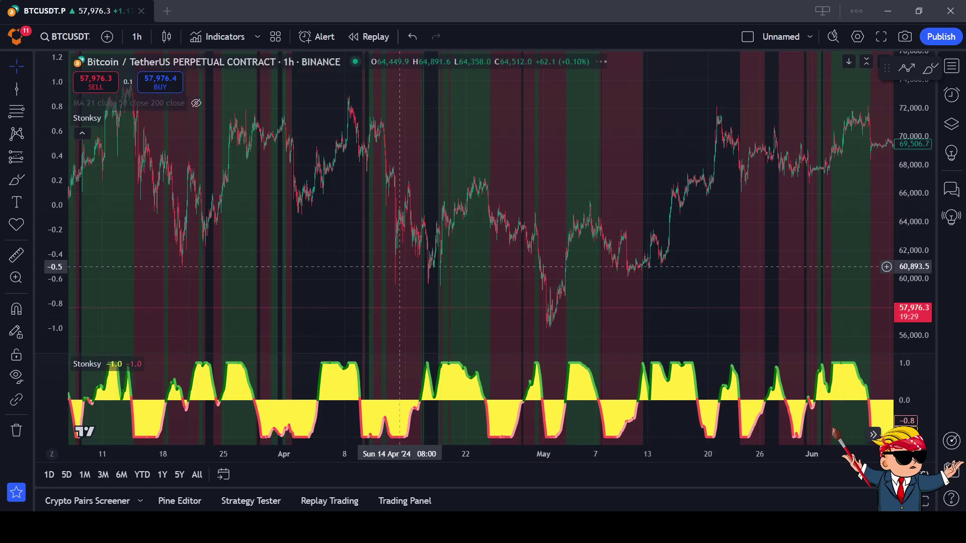
scroll(736, 243, left, 10)
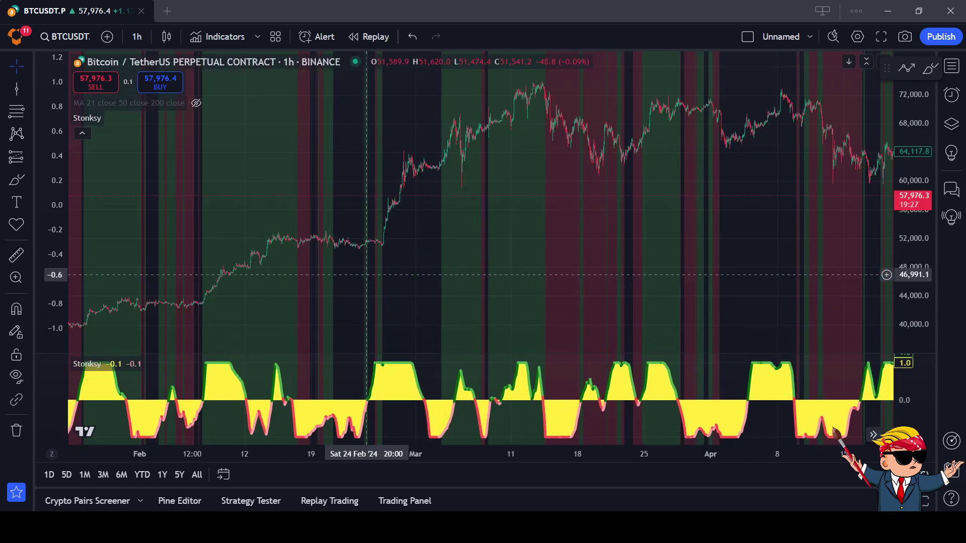
scroll(422, 259, left, 10)
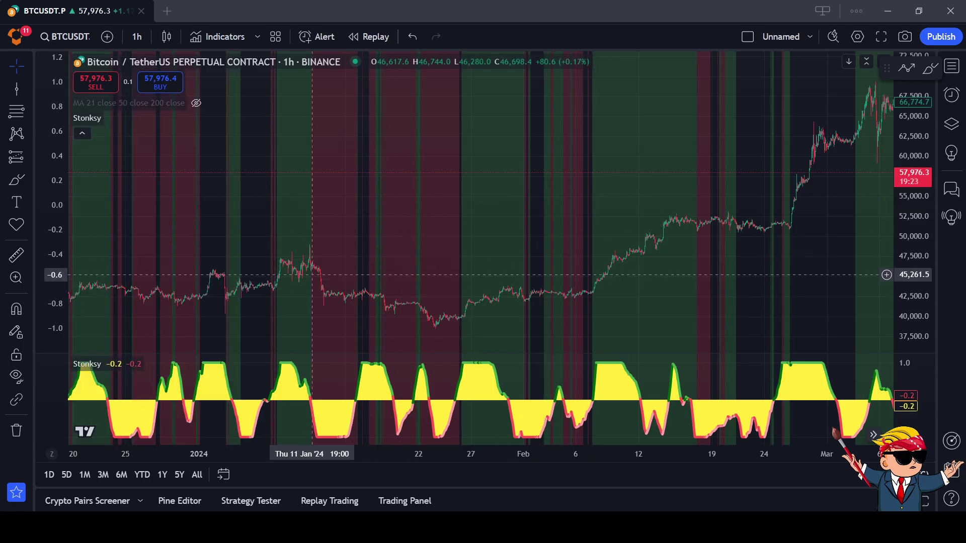
scroll(303, 215, left, 5)
scroll(304, 215, left, 5)
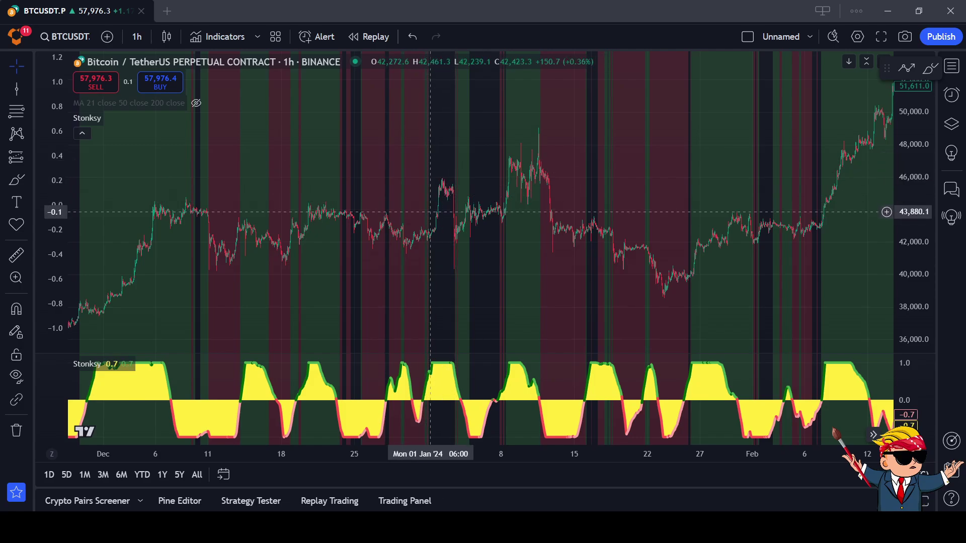
scroll(441, 244, up, 5)
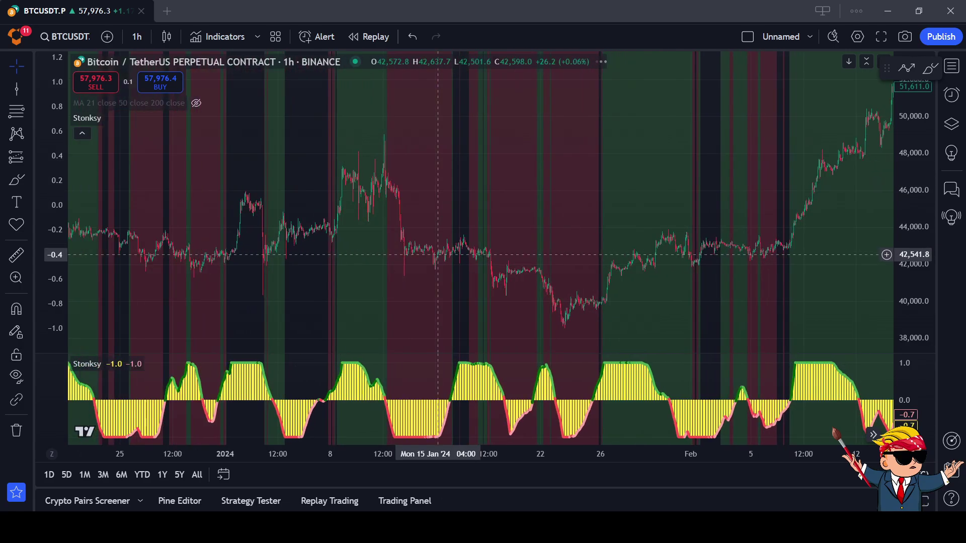
scroll(486, 265, up, 2)
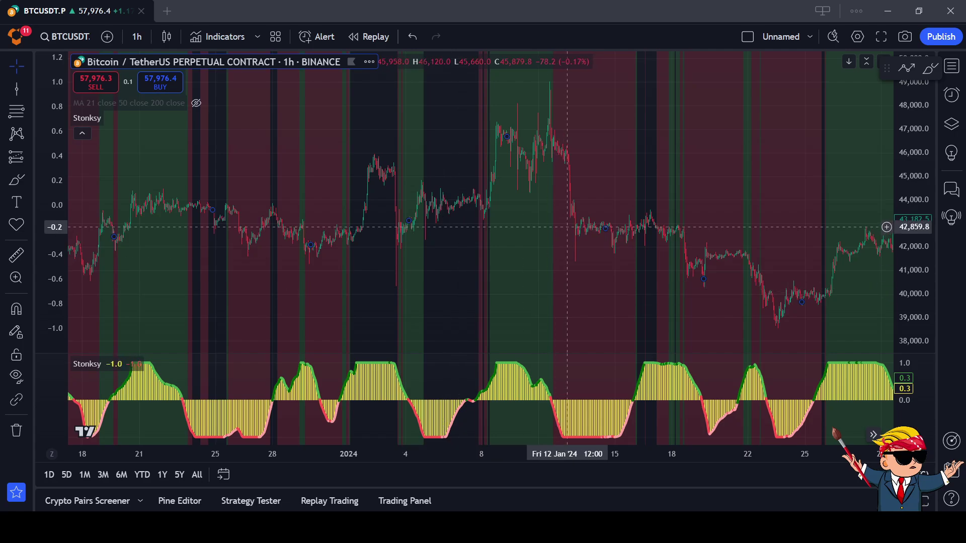
Step: Examine how the Stonksy zones and oscillator follow the price trends from January 2024 forward to mid-May 2024
drag(647, 224, 345, 224)
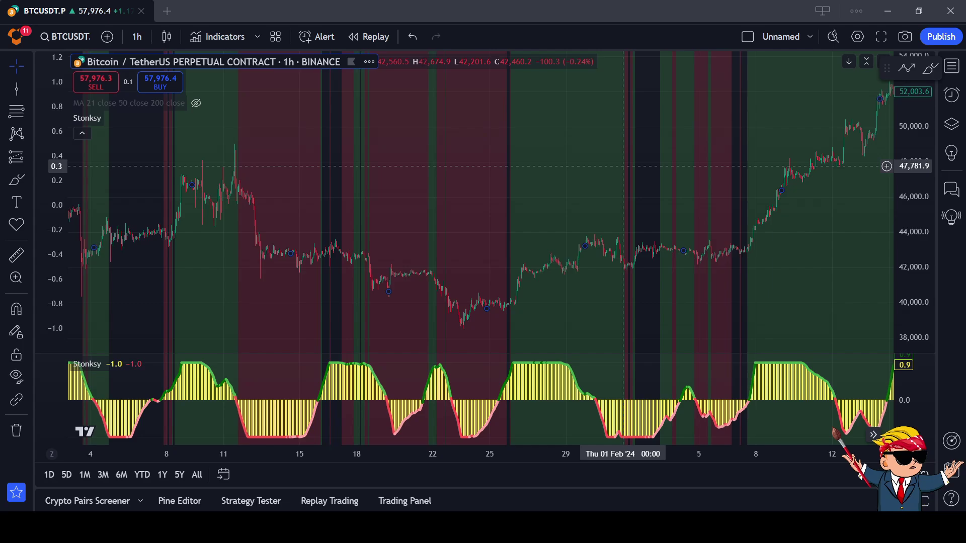
drag(617, 173, 167, 228)
drag(760, 236, 354, 271)
drag(769, 203, 248, 237)
drag(587, 252, 403, 264)
drag(614, 274, 533, 284)
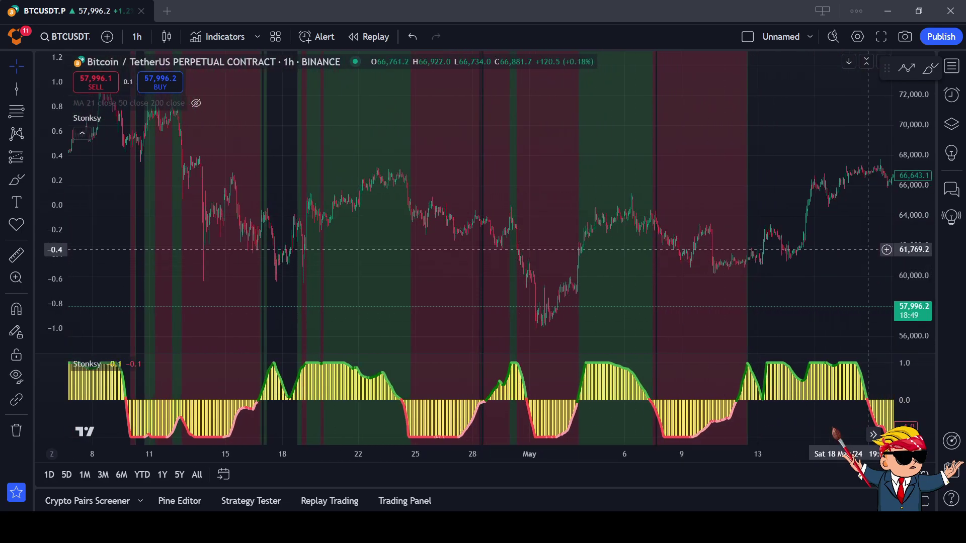